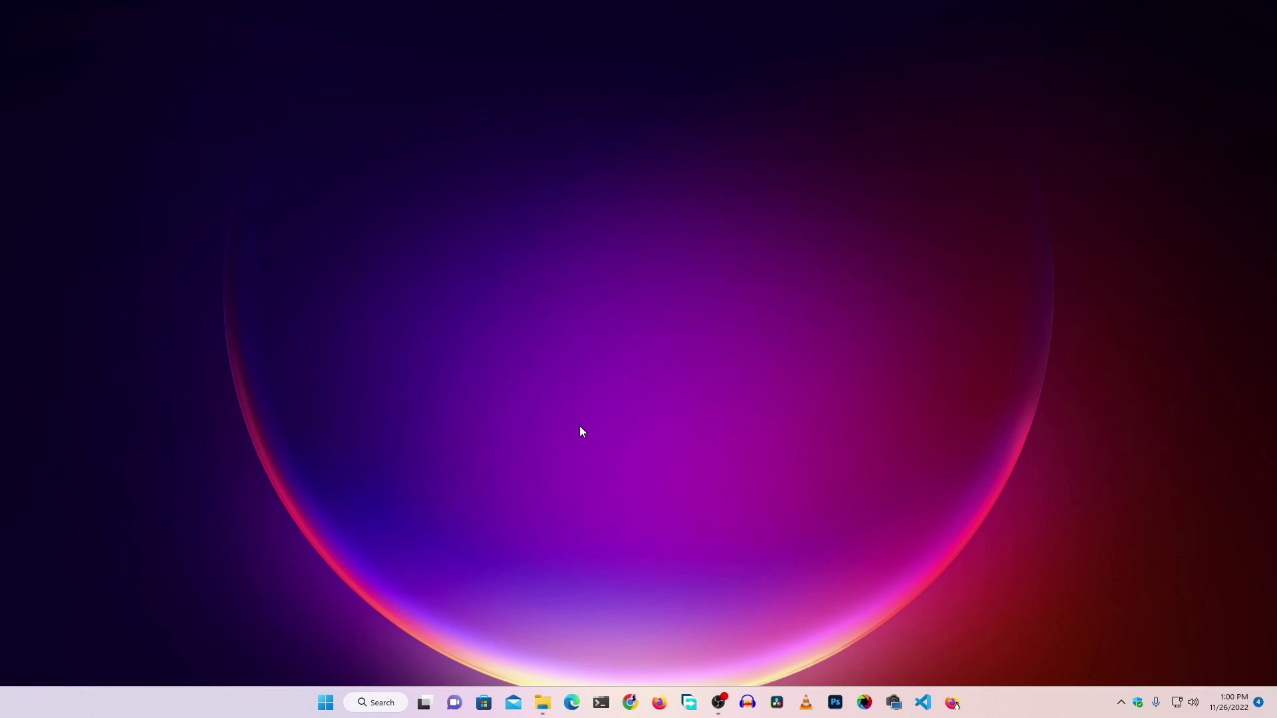
Check the Windows version with winver, then close the version window
key(super+r)
text(winver)
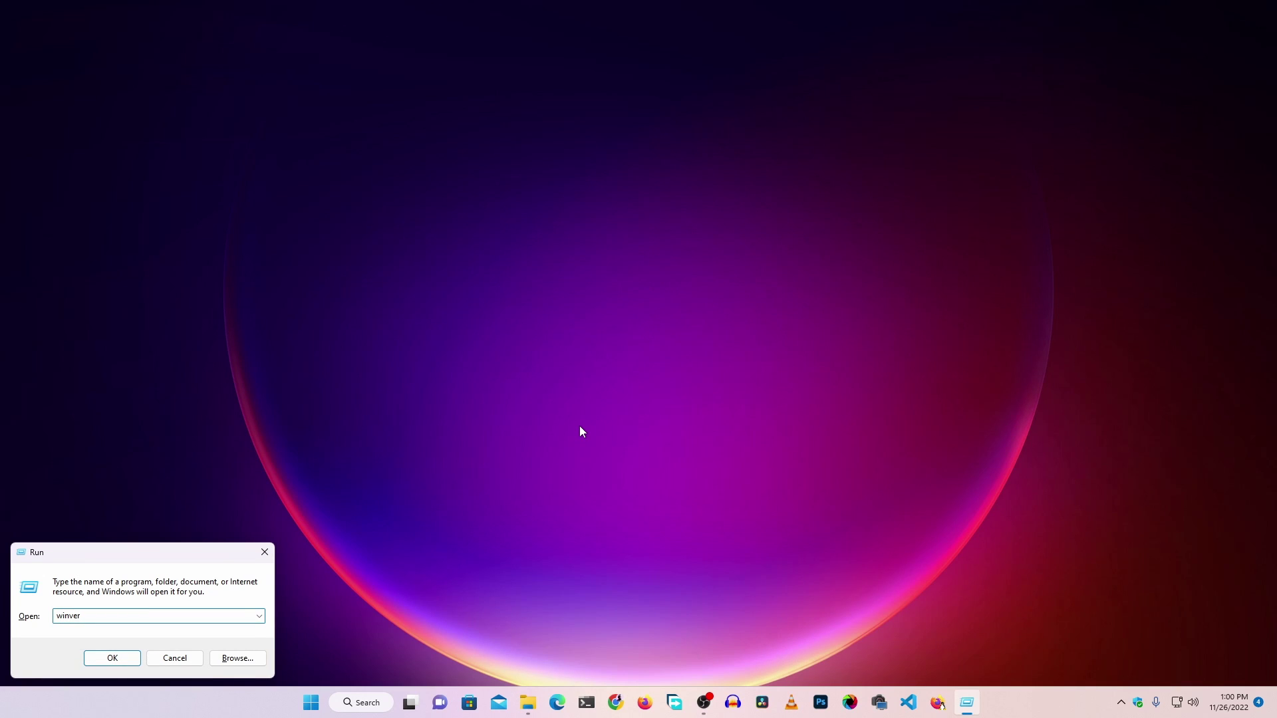
key(Return)
drag(190, 35, 646, 188)
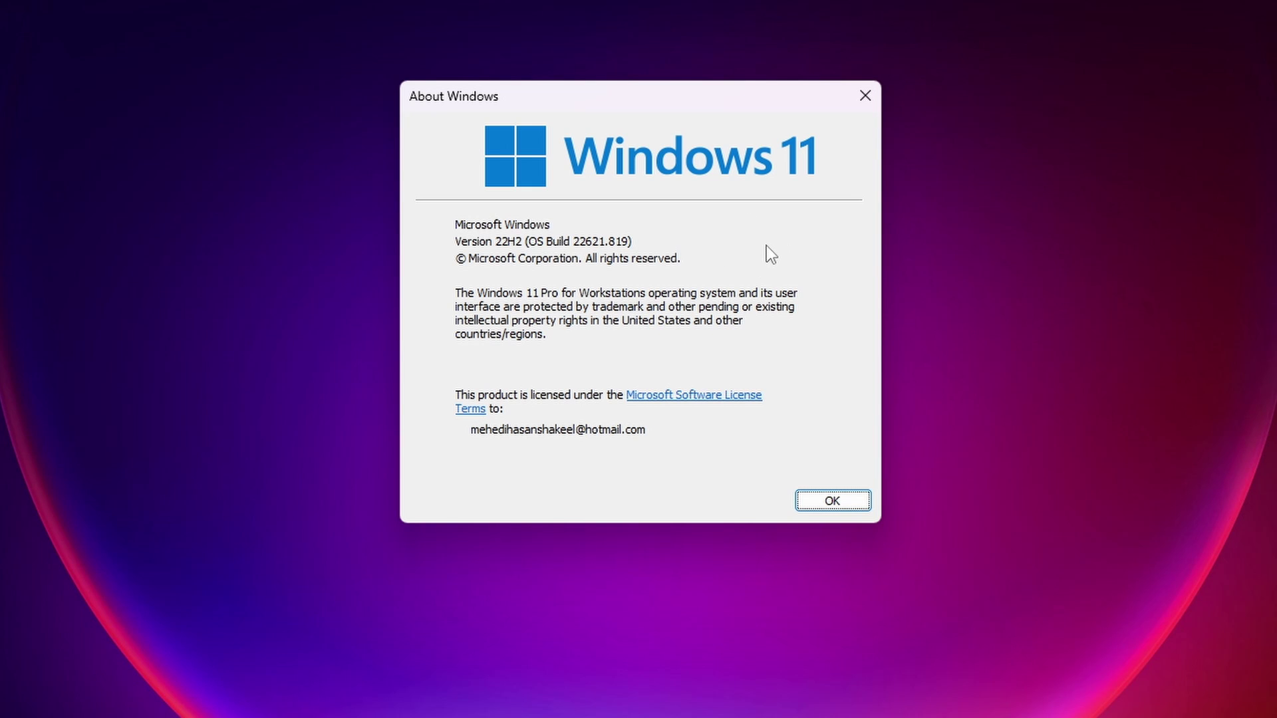
key(Return)
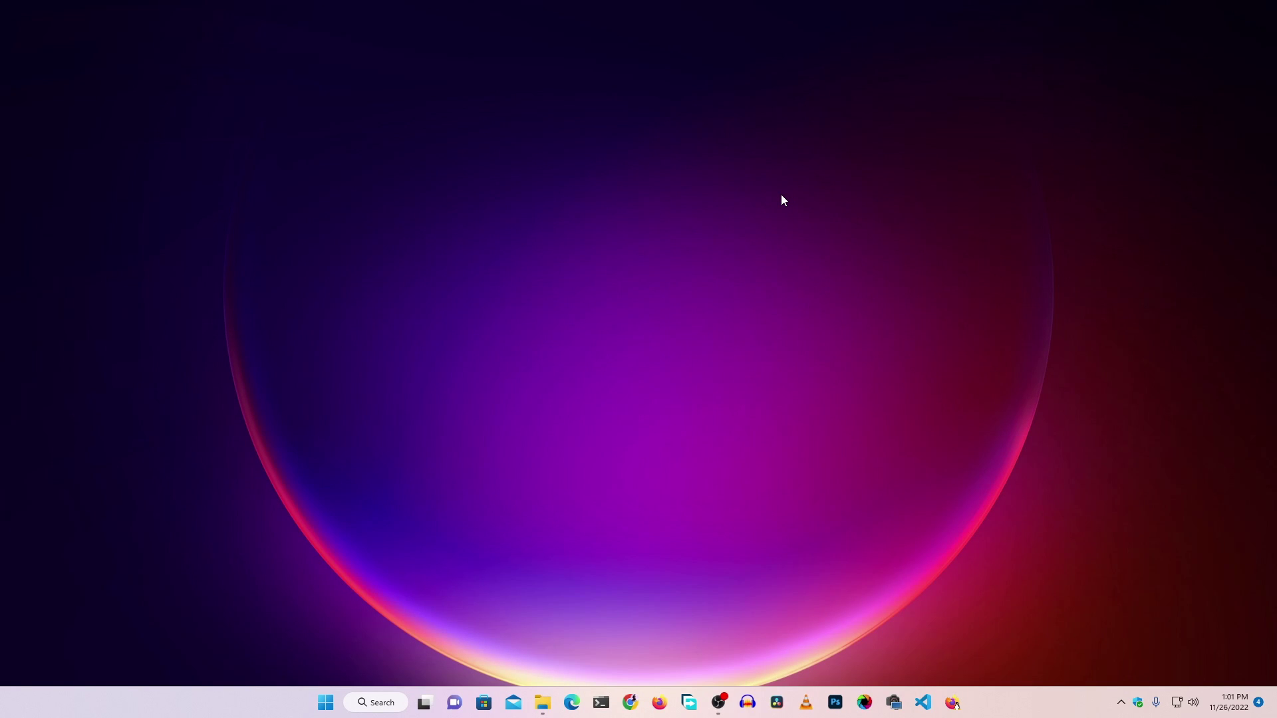
Turn on Virtual Machine Platform in 'Turn Windows features on or off' and apply
click(325, 701)
text(turn wind)
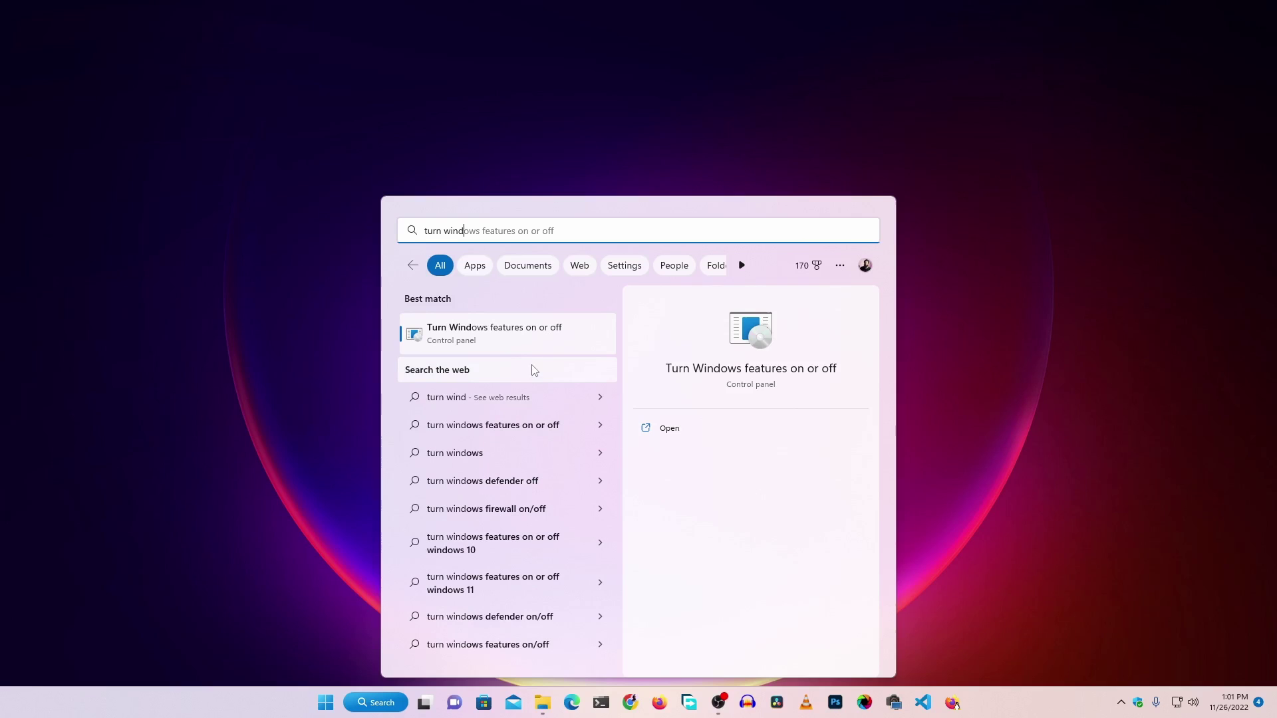
click(541, 339)
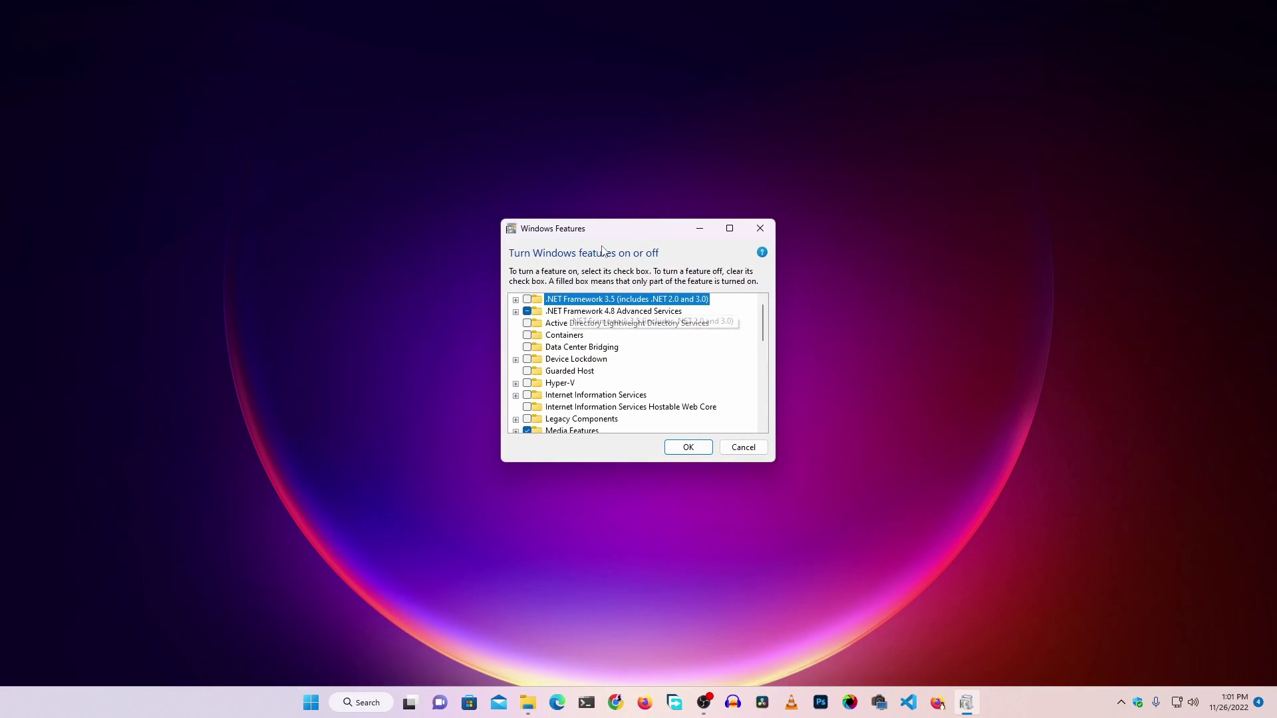
drag(784, 310, 785, 374)
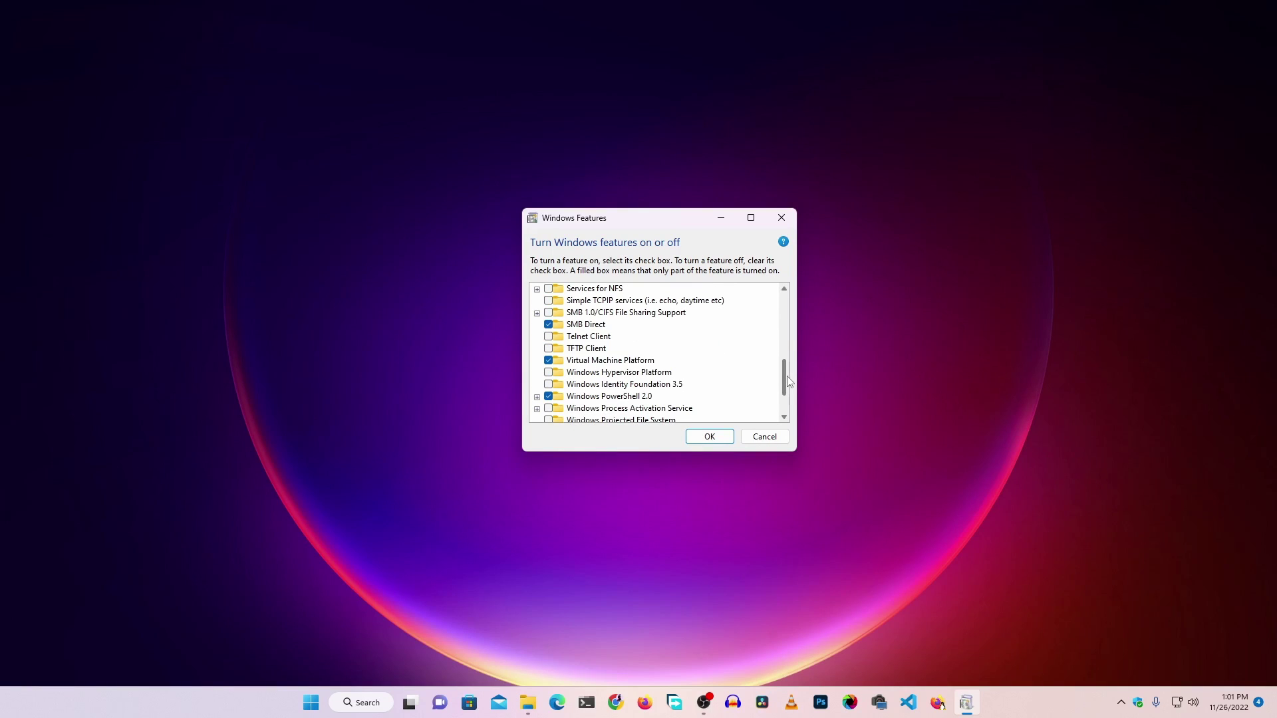
click(601, 364)
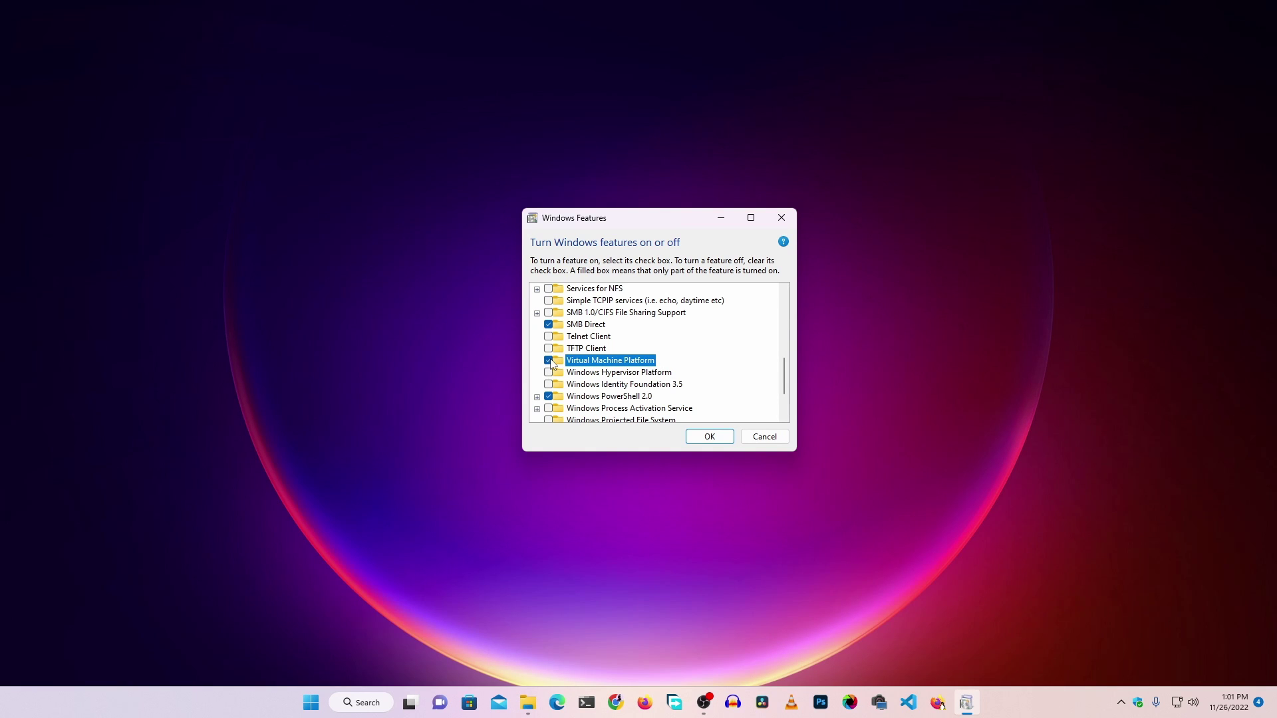
click(702, 439)
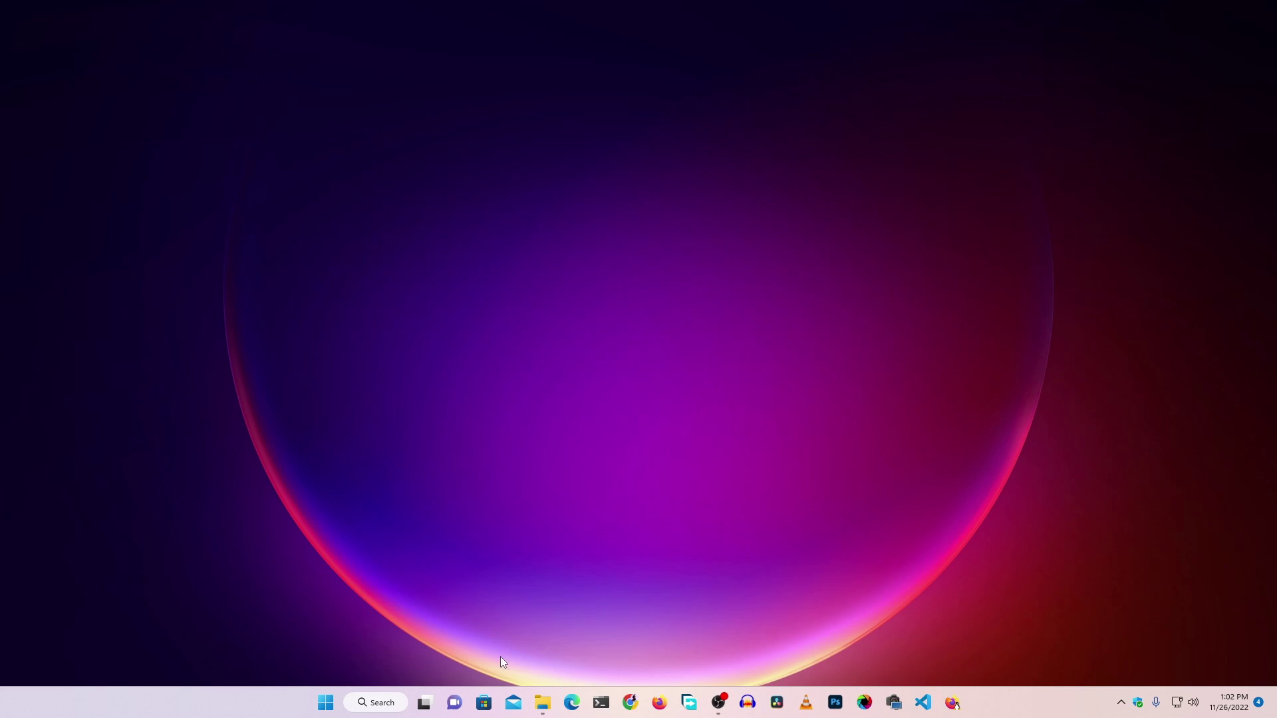
Install Windows Subsystem for Linux from a Microsoft Store 'wsl' search, then show the desktop
click(484, 703)
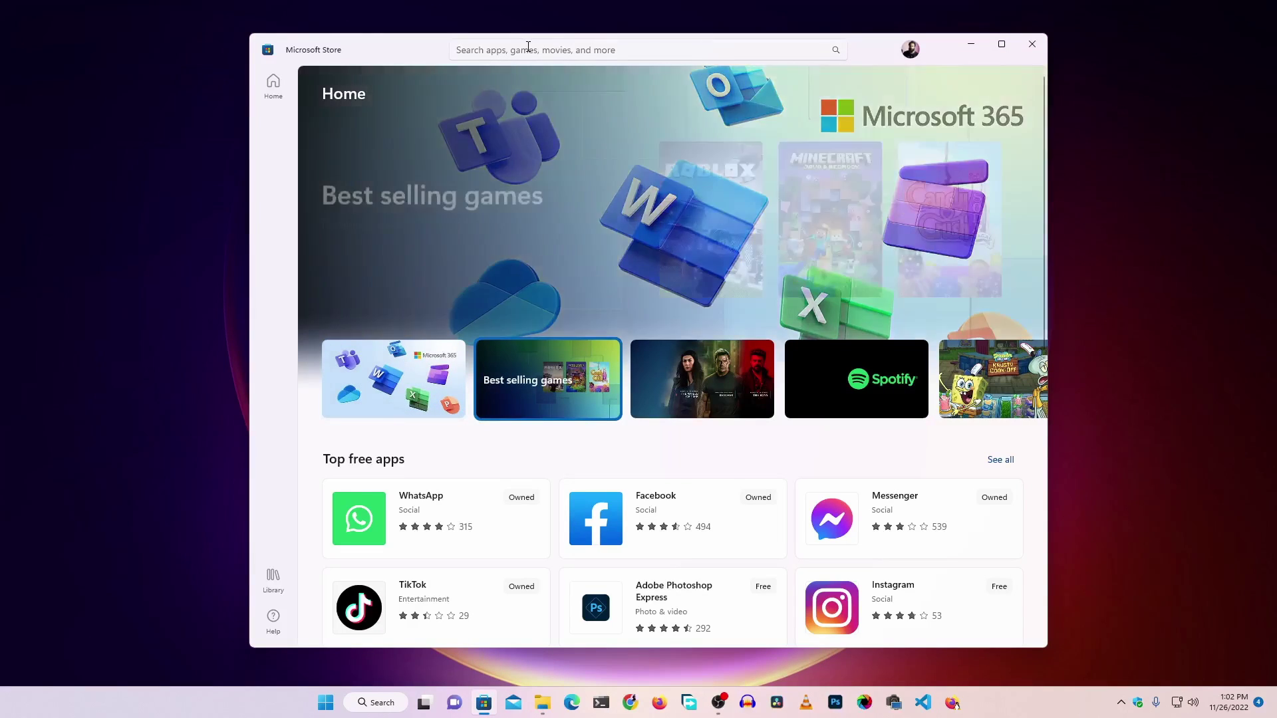
click(528, 48)
text(wsl)
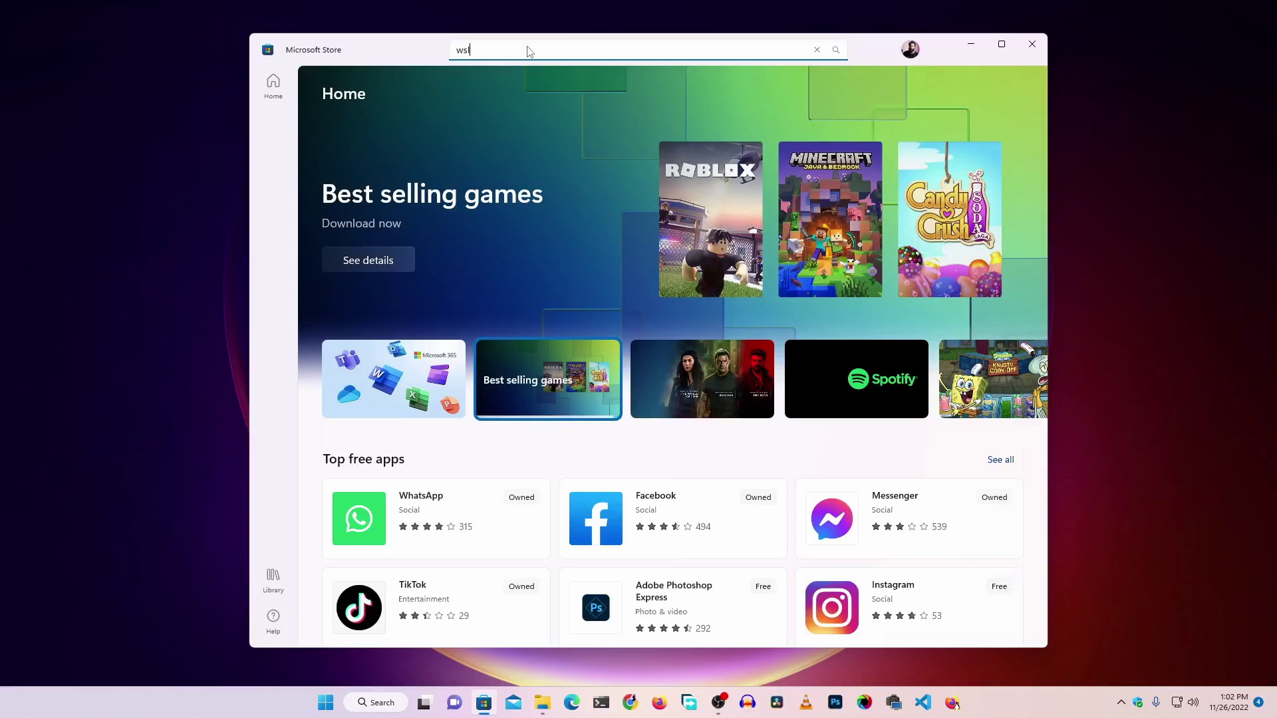
key(Return)
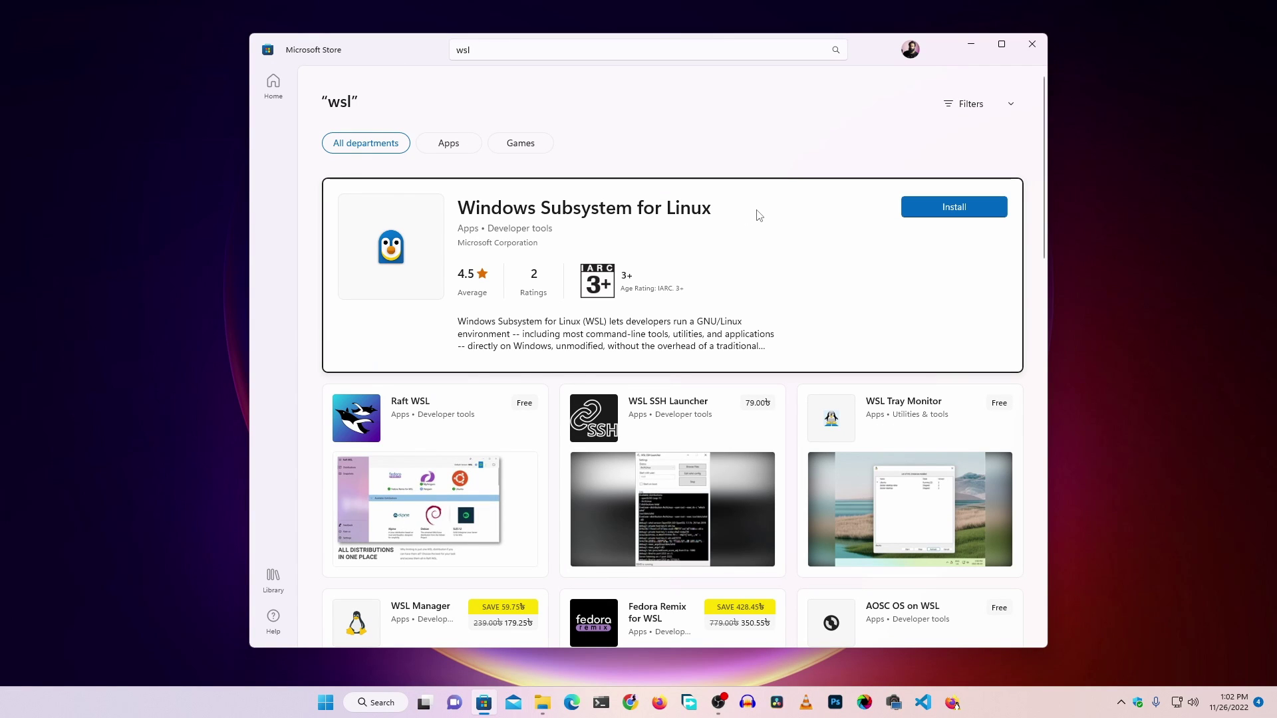
click(959, 211)
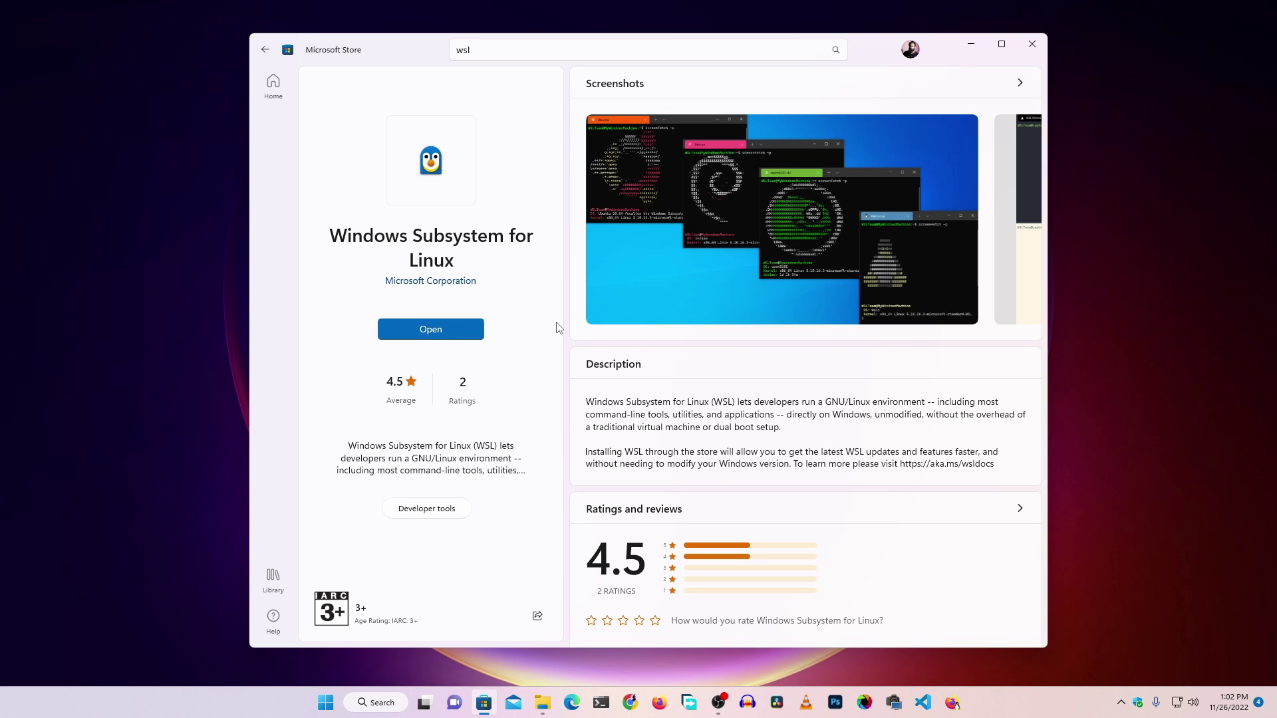
key(super+d)
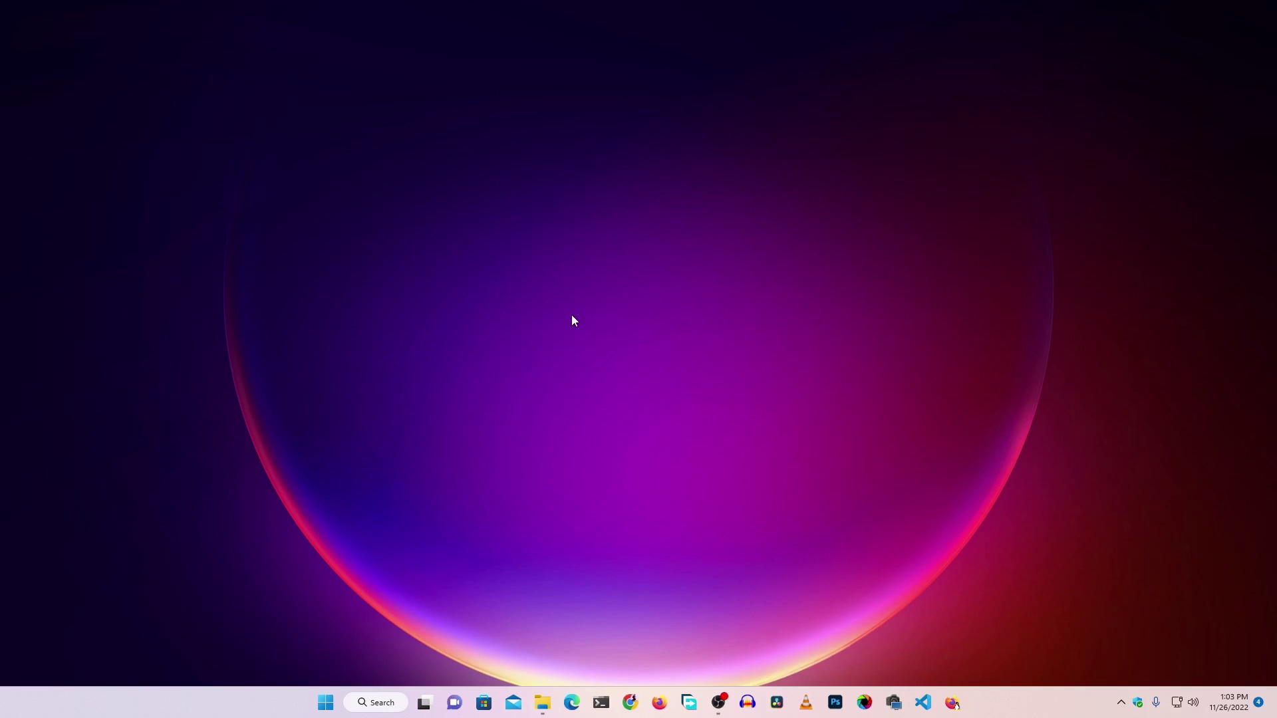
Search Chrome for Docker Desktop, open the docker.com product page, then show the desktop
click(630, 702)
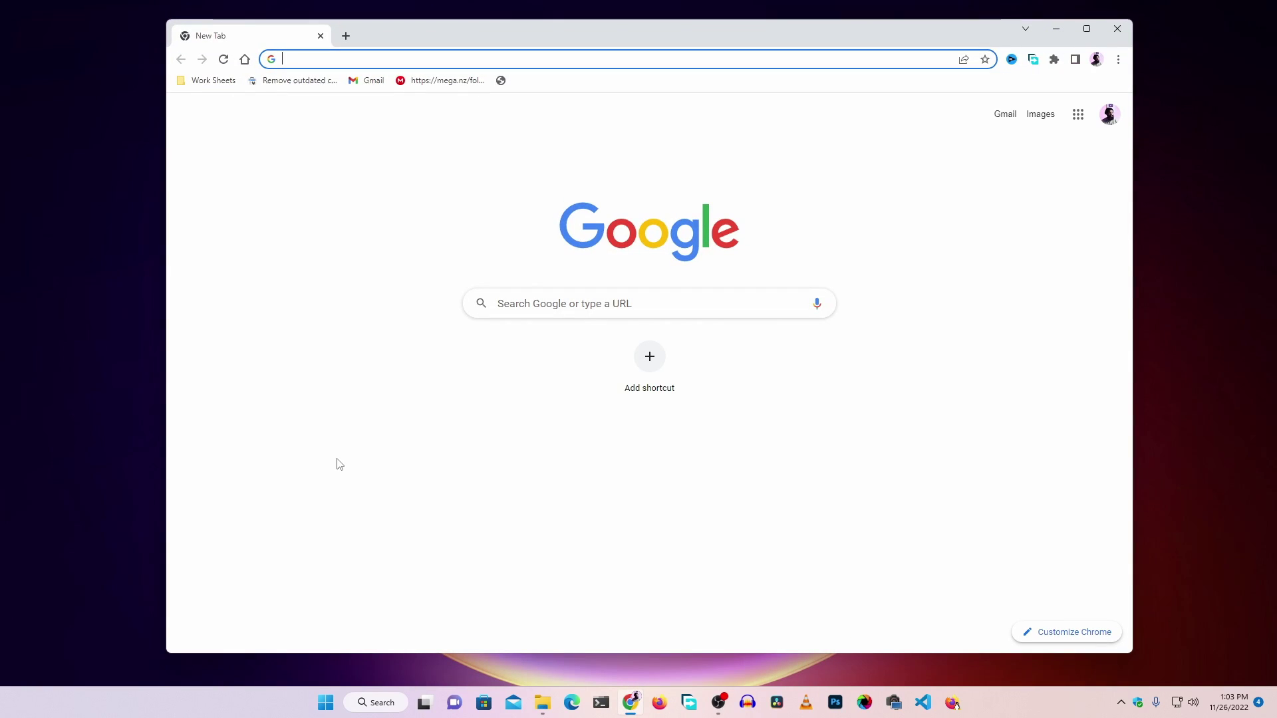
text(dock)
key(Return)
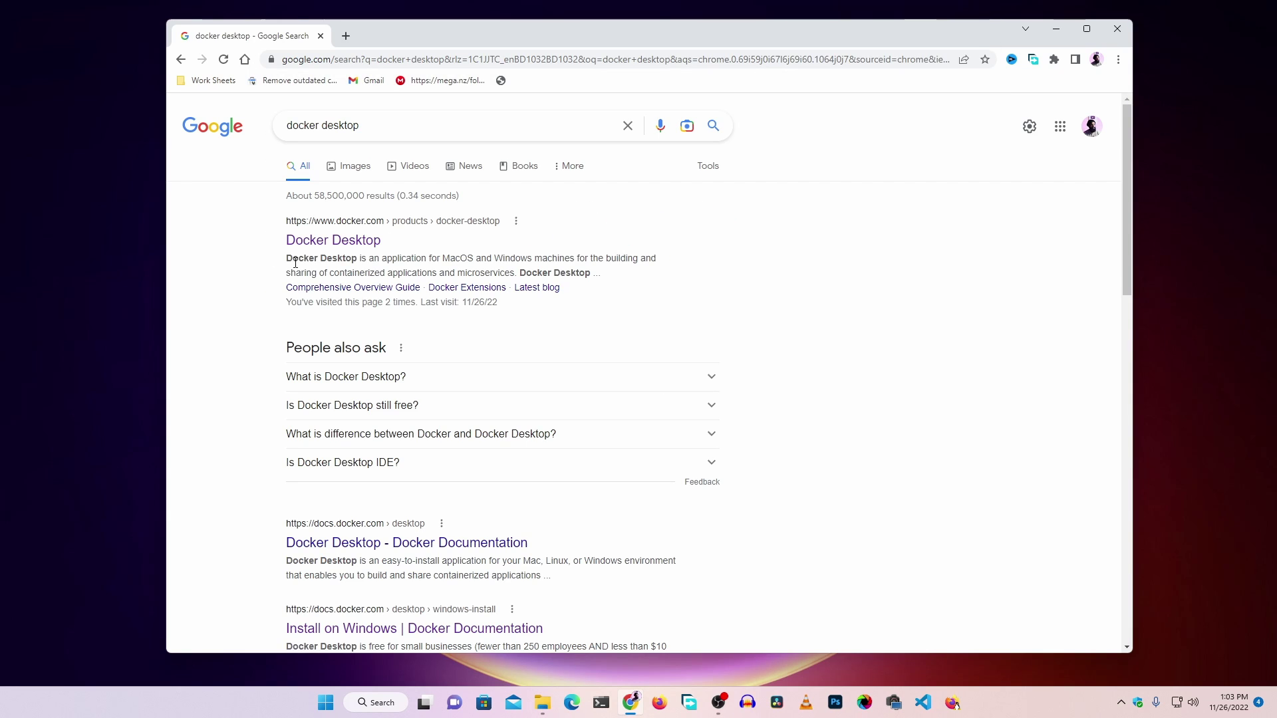
click(345, 246)
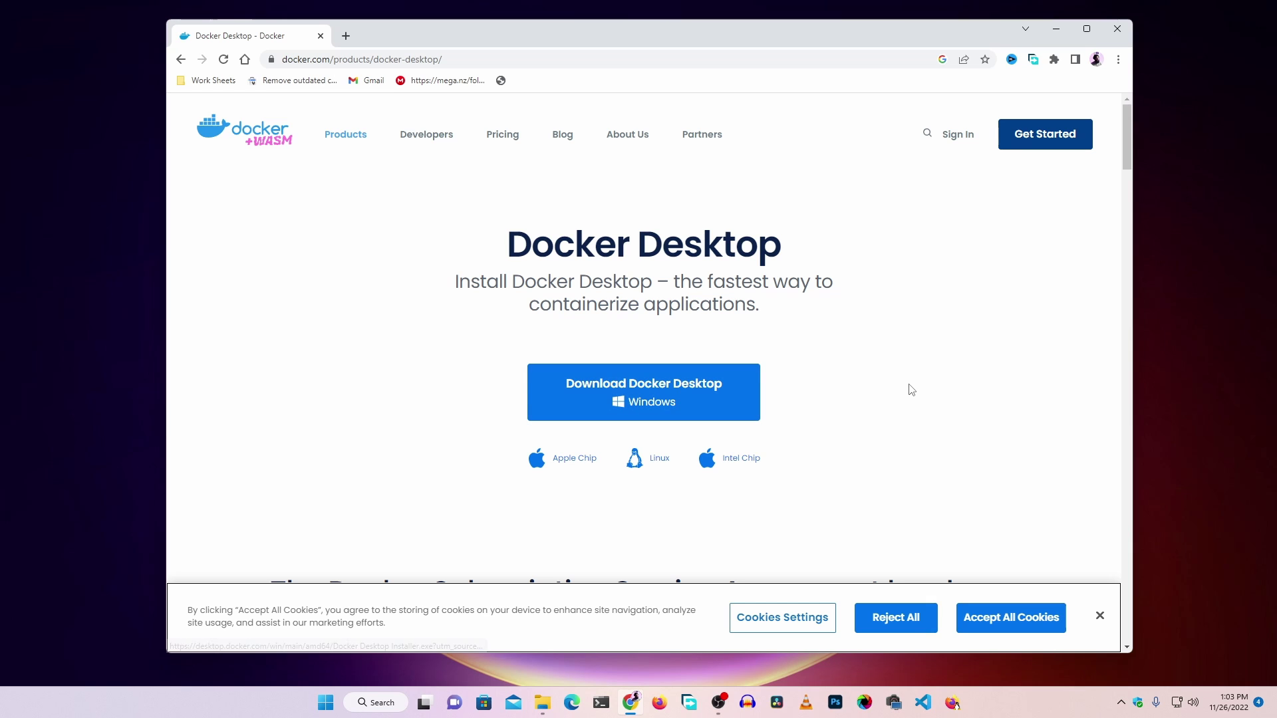
key(super+d)
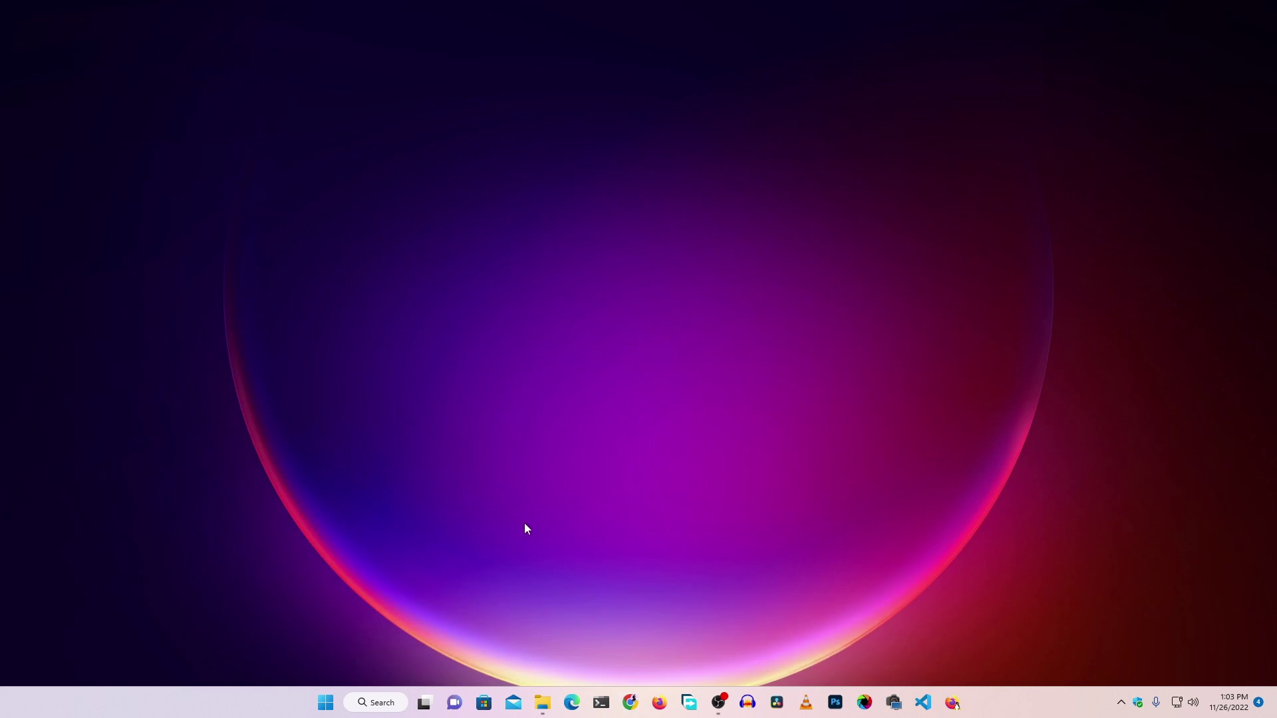
Run Docker Desktop Installer.exe from the Downloads folder in File Explorer
click(543, 703)
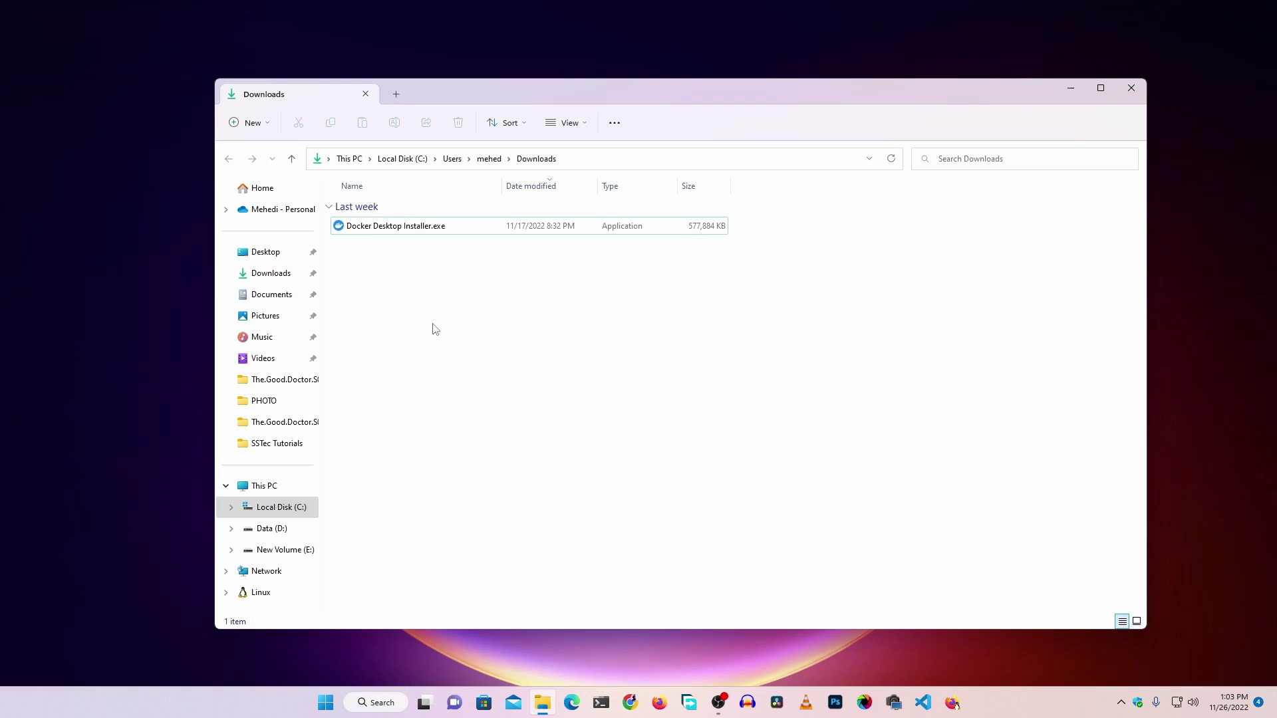
mouse_move(418, 238)
double_click(417, 228)
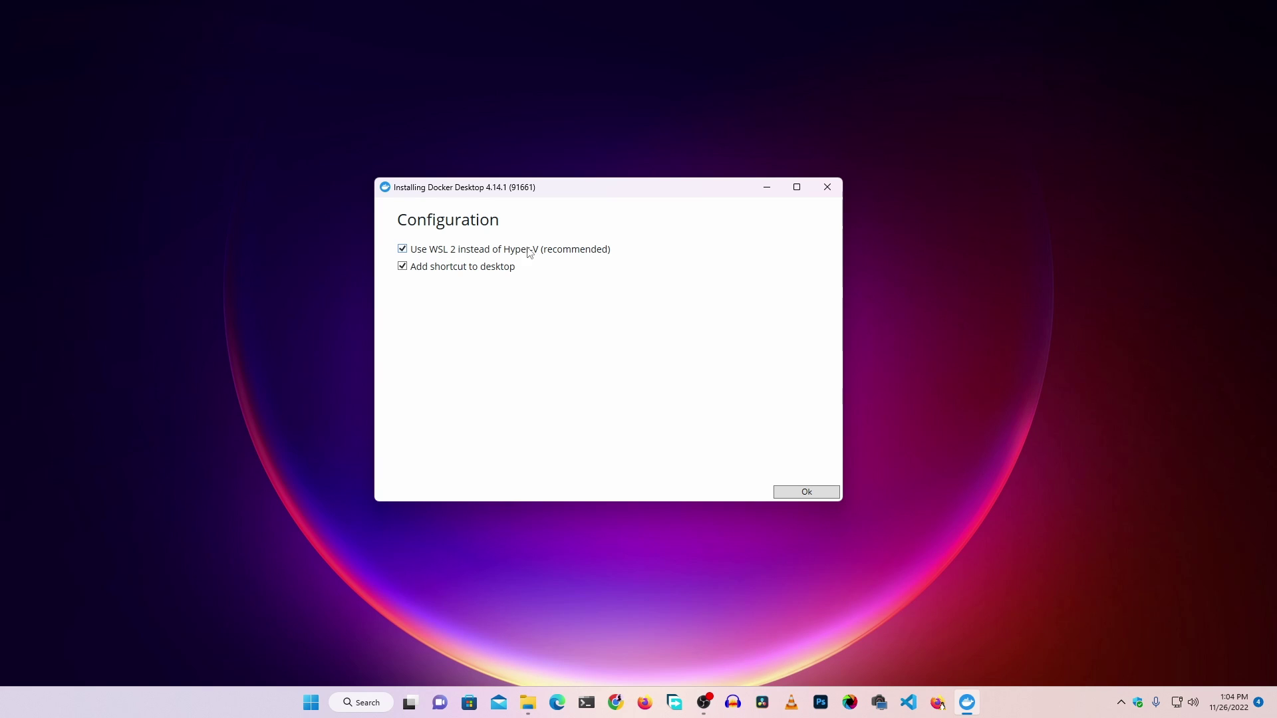
Confirm the installer configuration, then close it once 'Installation succeeded' appears
click(798, 493)
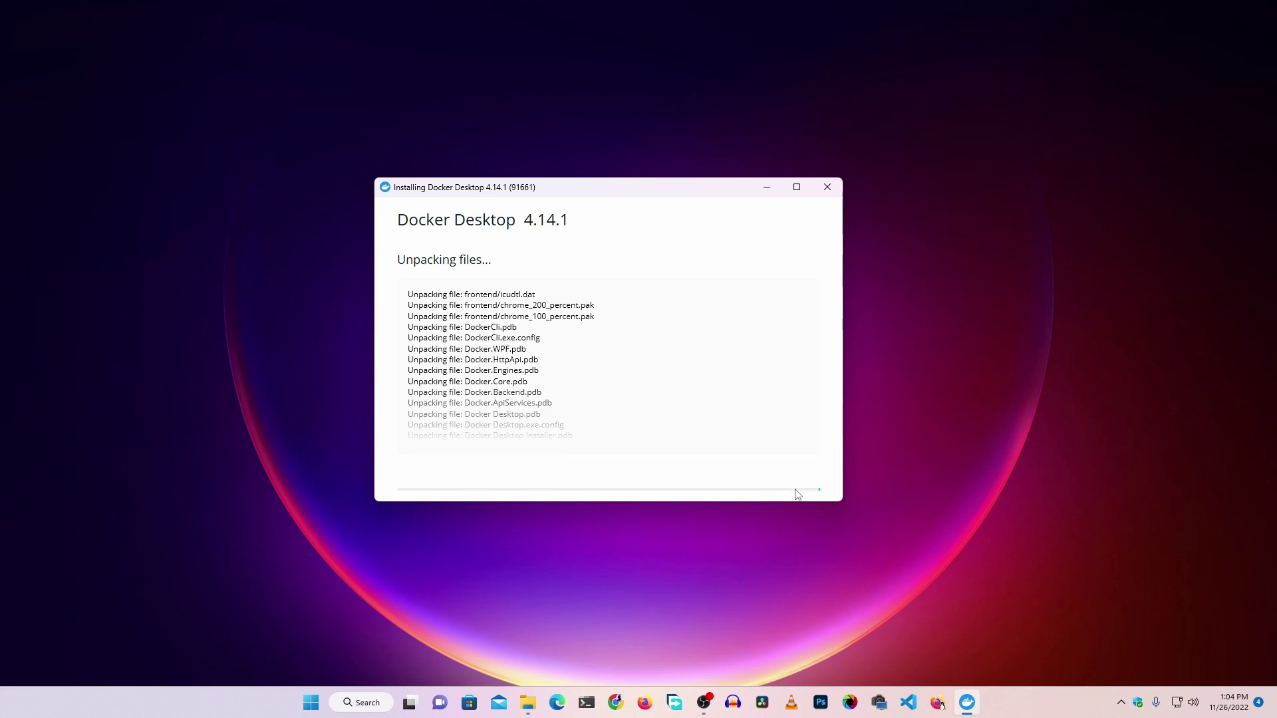
drag(629, 197, 668, 203)
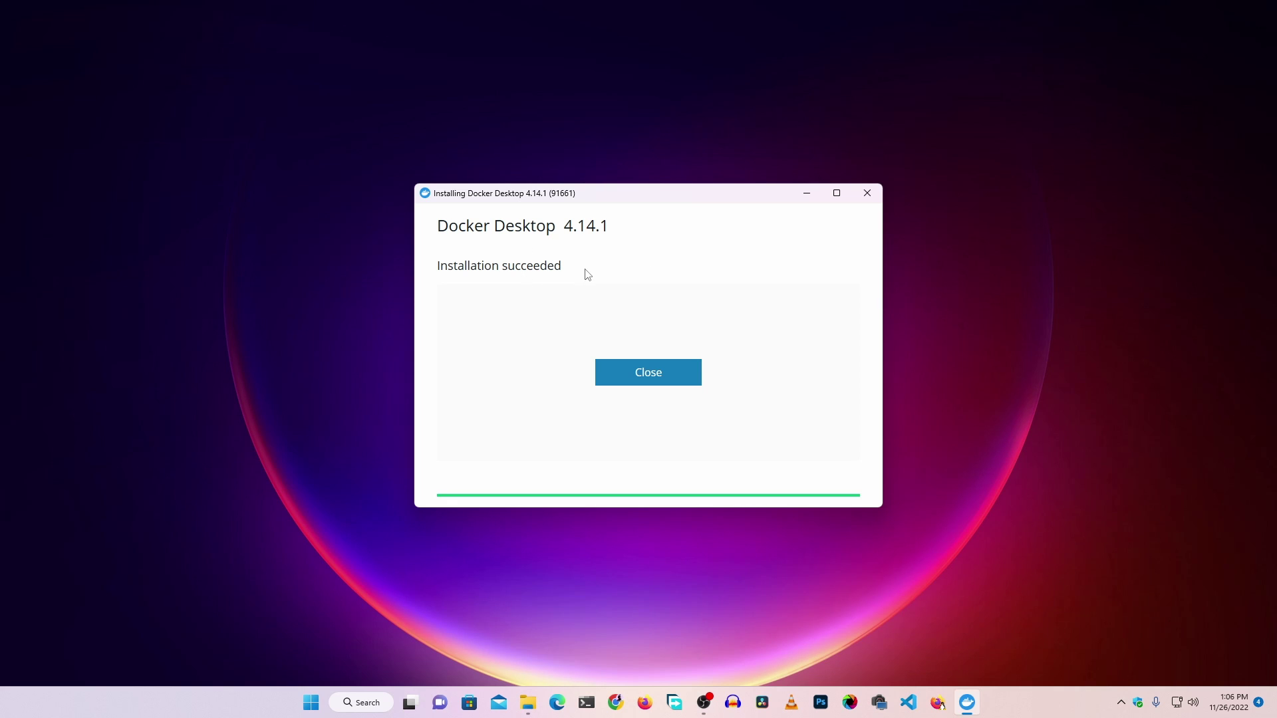
click(668, 374)
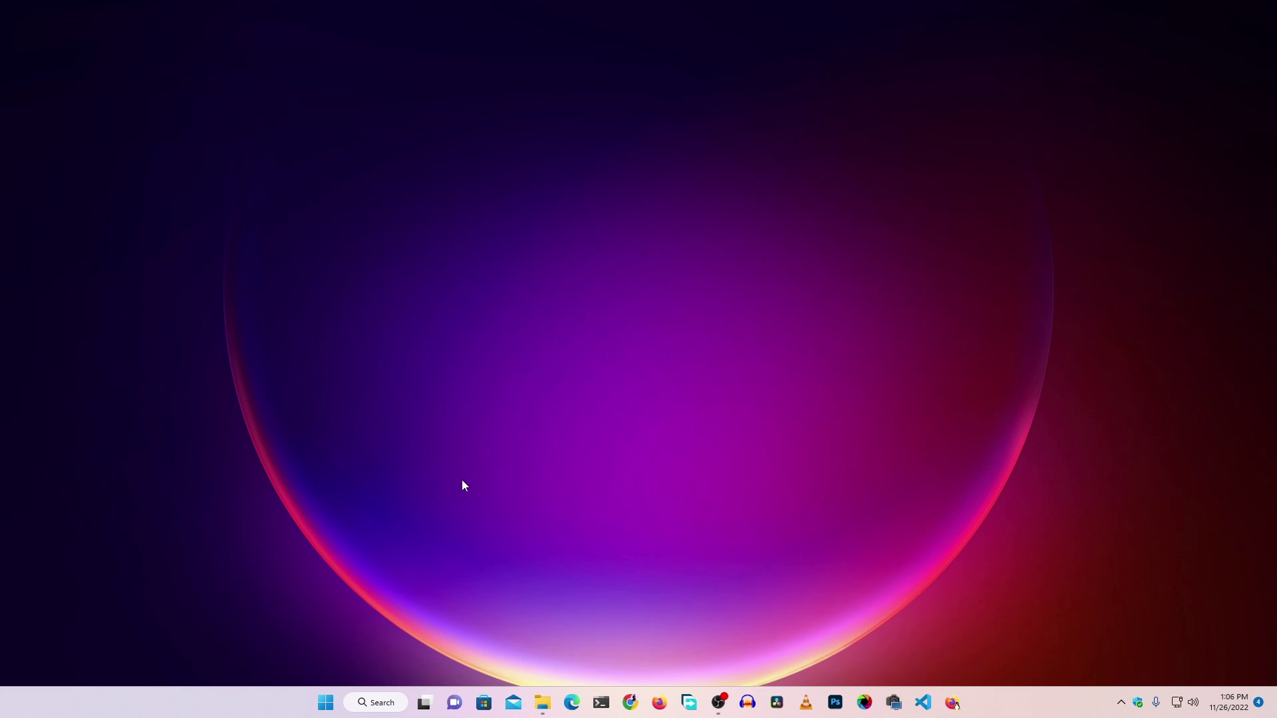
Launch Docker Desktop, accept the agreement, skip the tutorial, and copy the docker run command
click(326, 703)
text(dock)
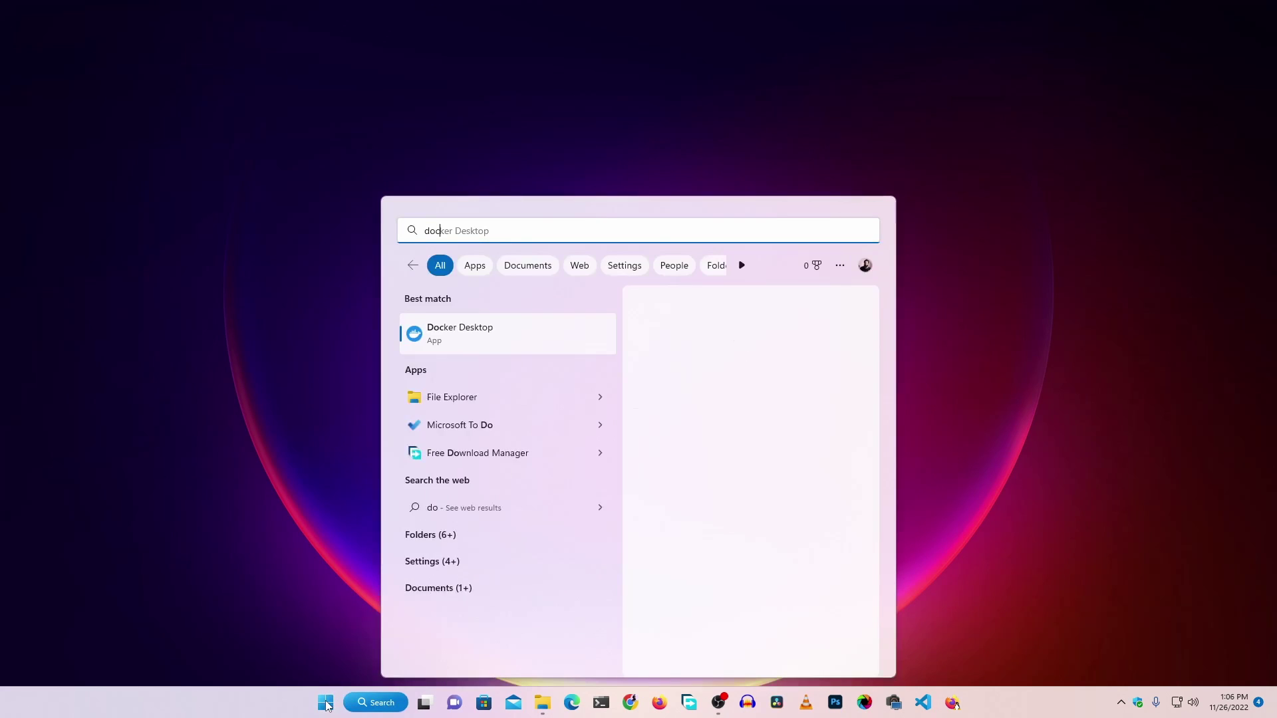
click(490, 337)
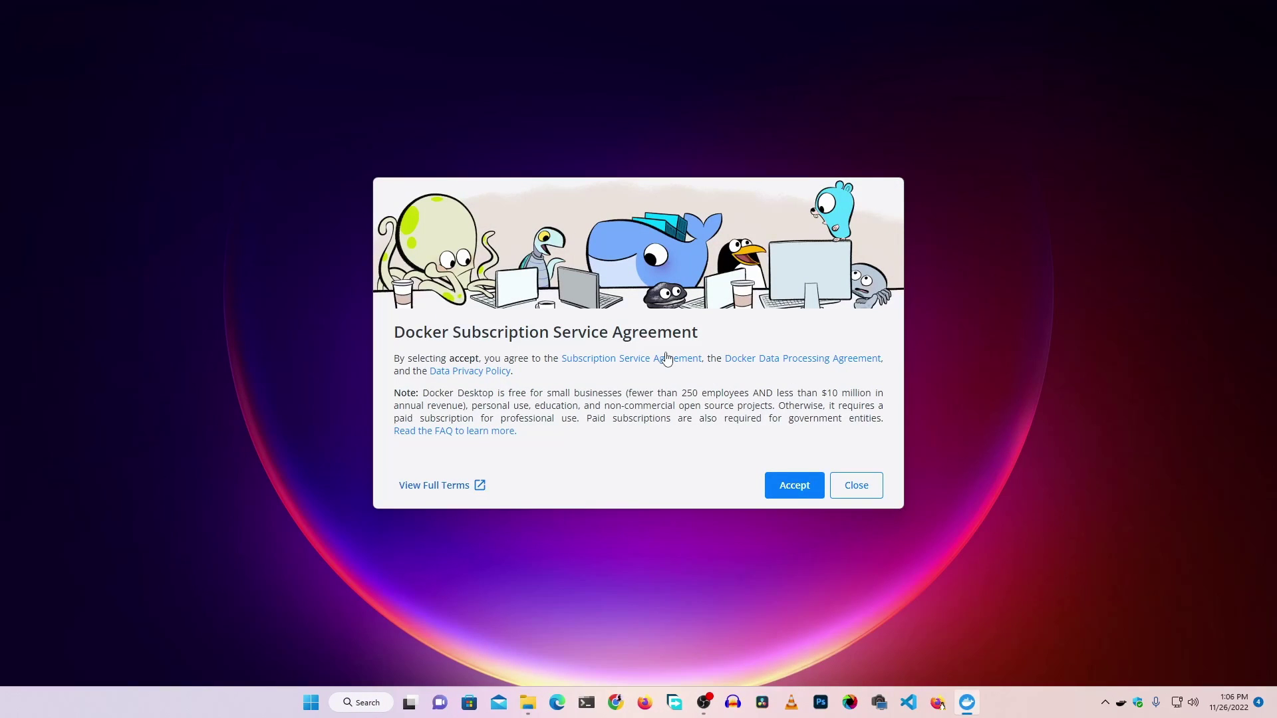
click(793, 486)
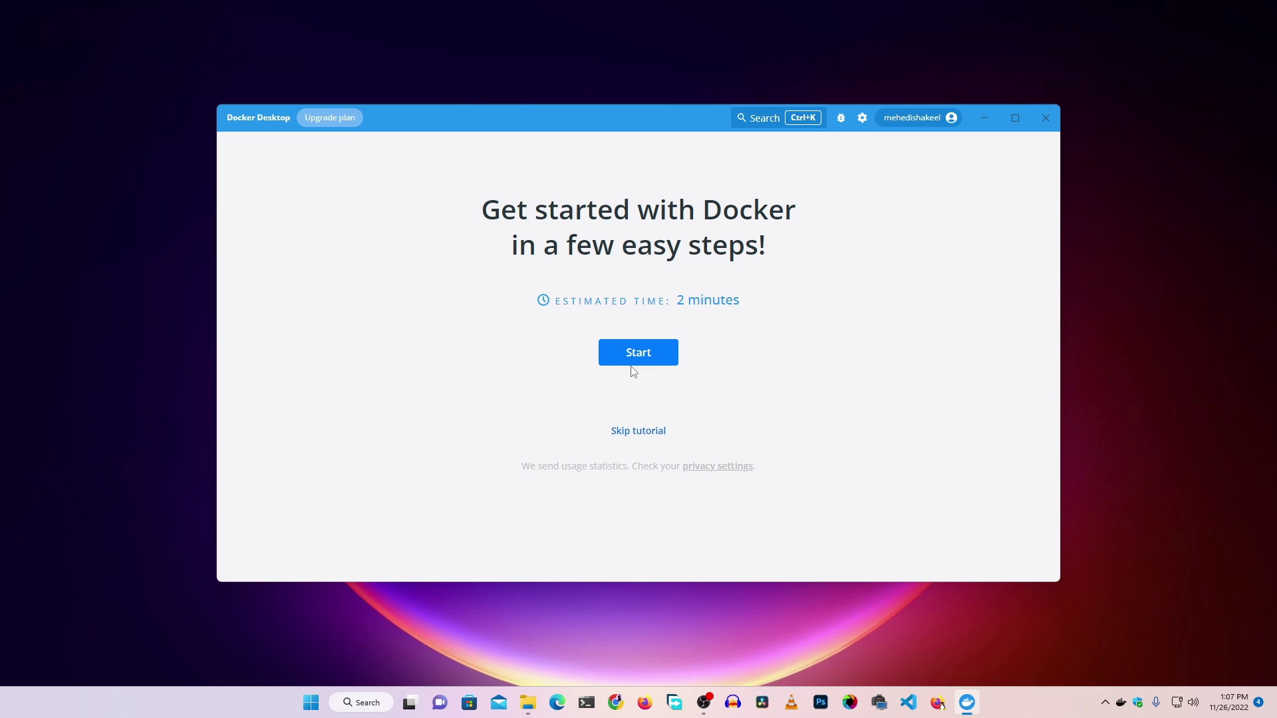
click(637, 438)
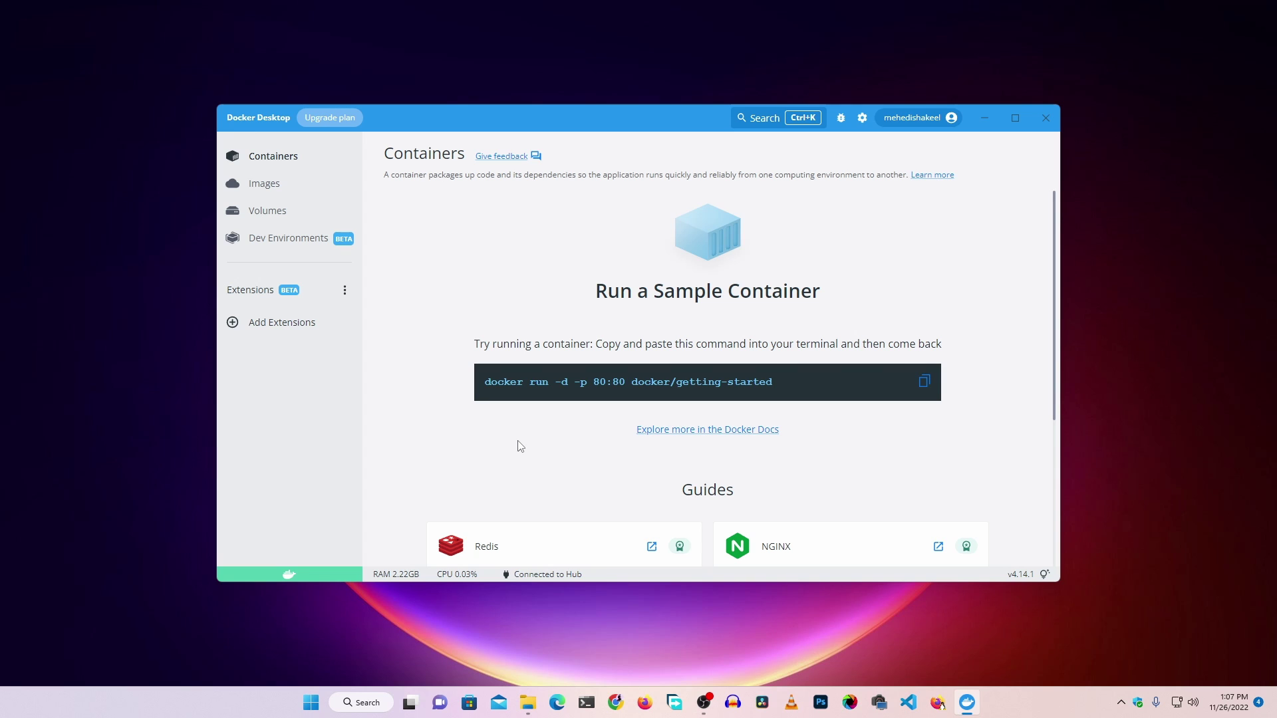
click(925, 384)
Paste and run 'docker run -d -p 80:80 docker/getting-started' in a Terminal window
click(588, 701)
right_click(554, 265)
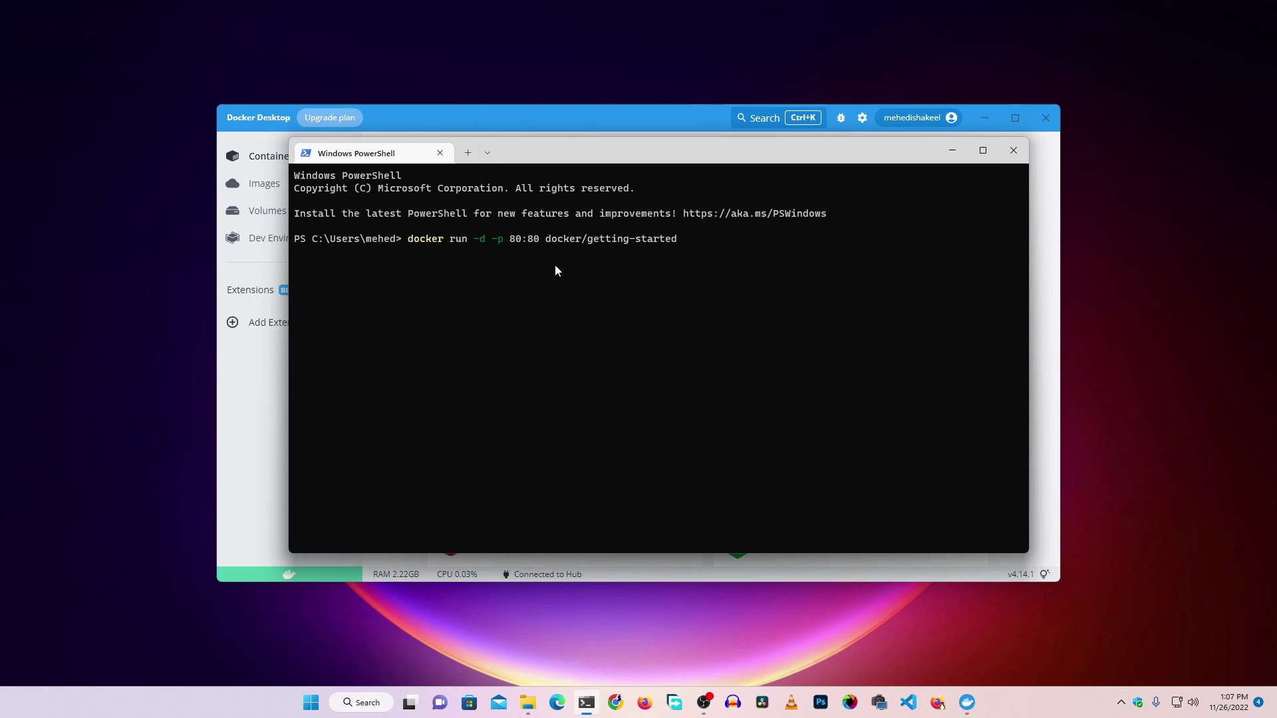
key(Return)
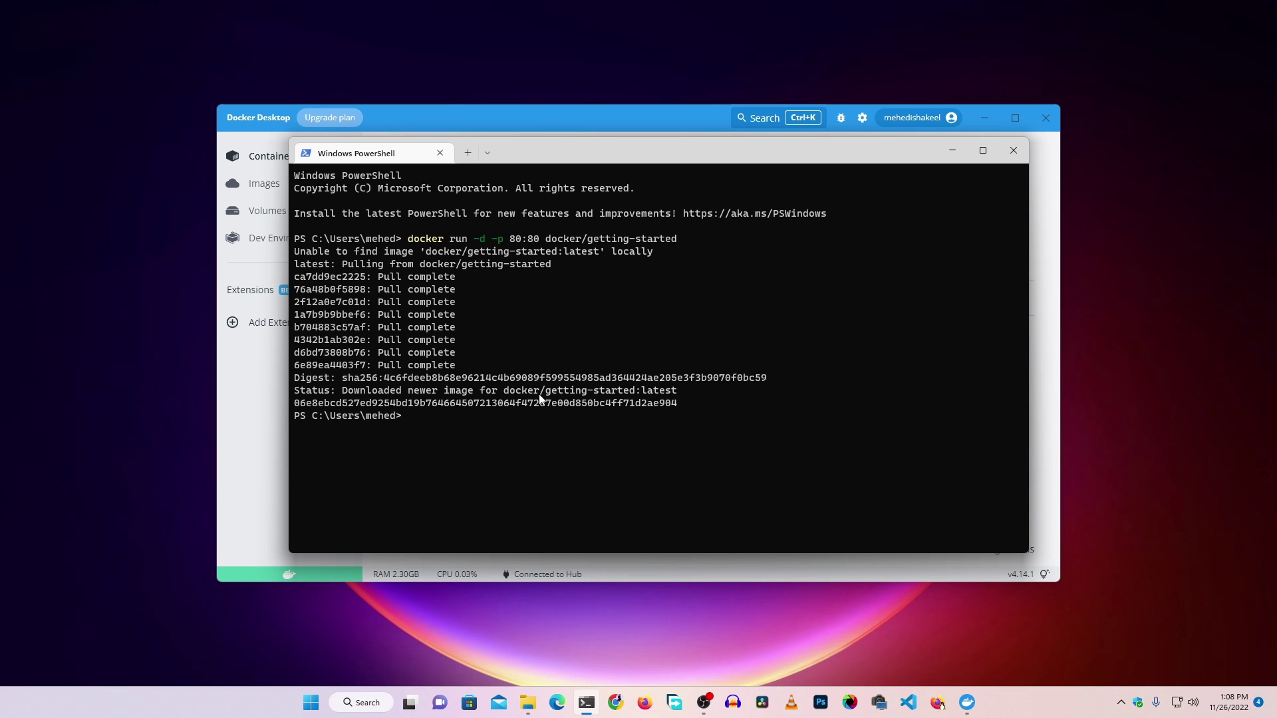
Load localhost in Chrome to view the Docker Getting Started tutorial
click(615, 702)
text(lo)
key(Return)
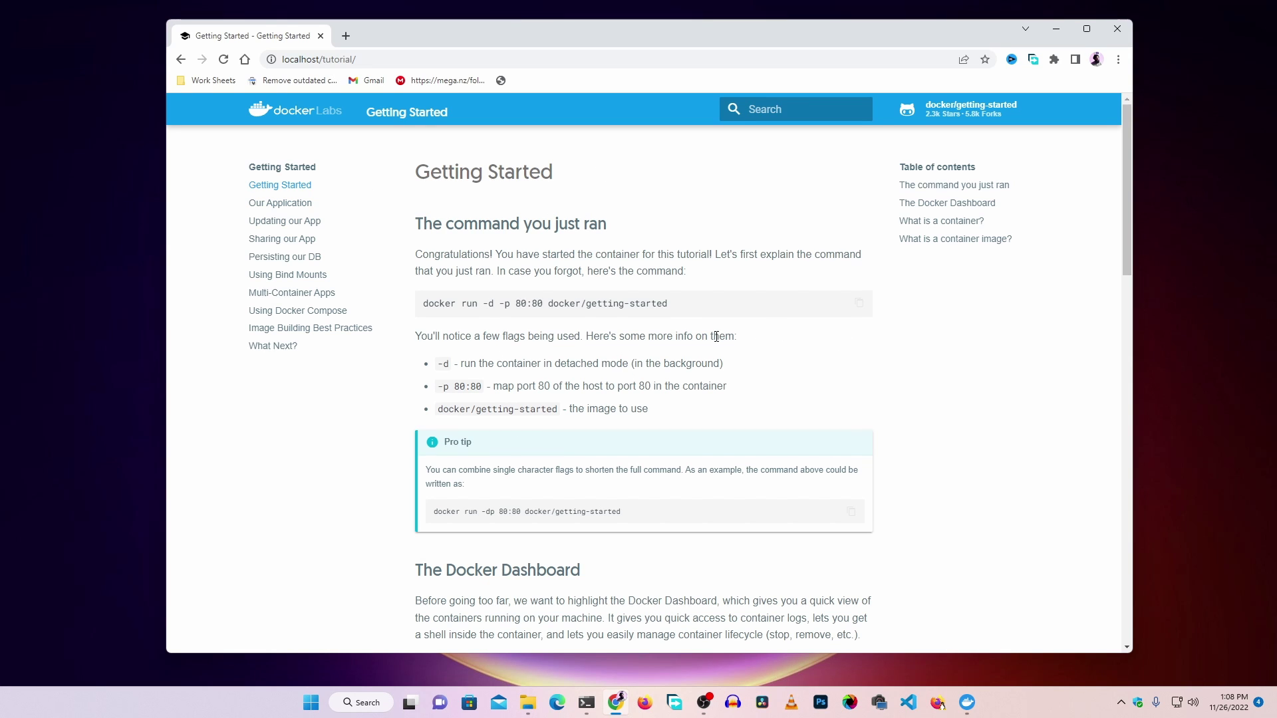
scroll(687, 365, down, 10)
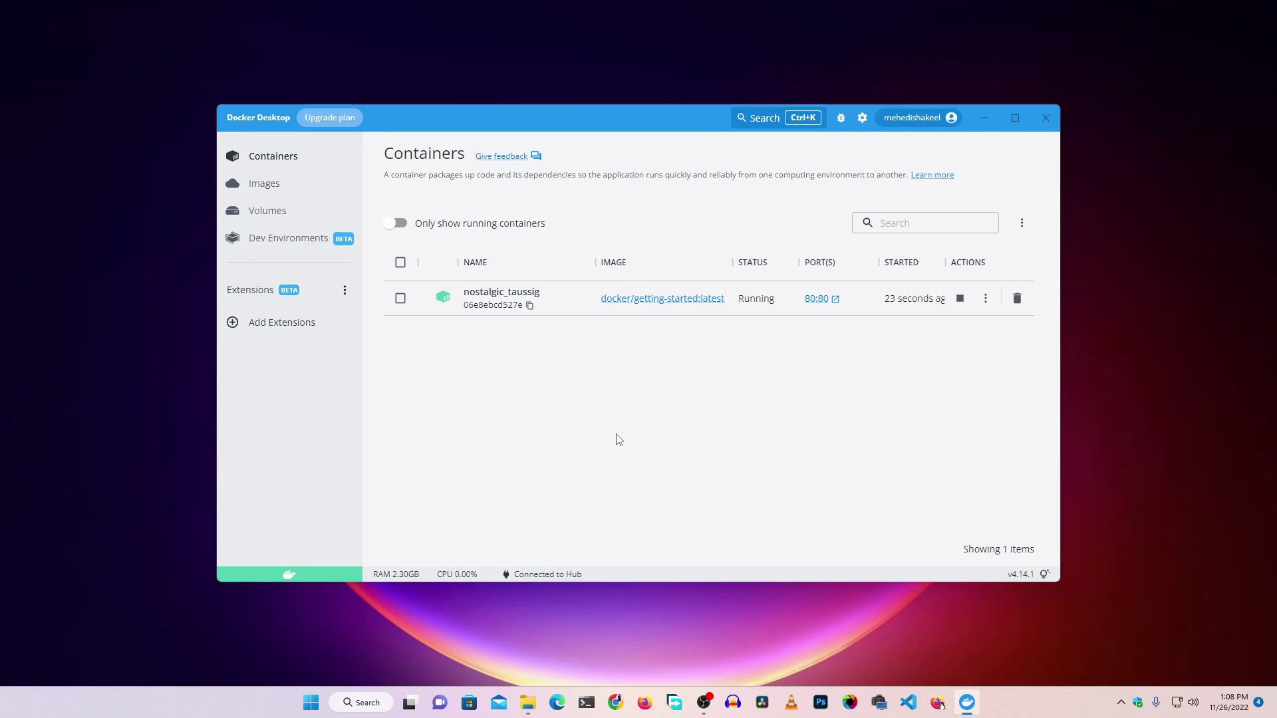
Stop the nostalgic_taussig container, then delete it
click(960, 299)
click(1018, 300)
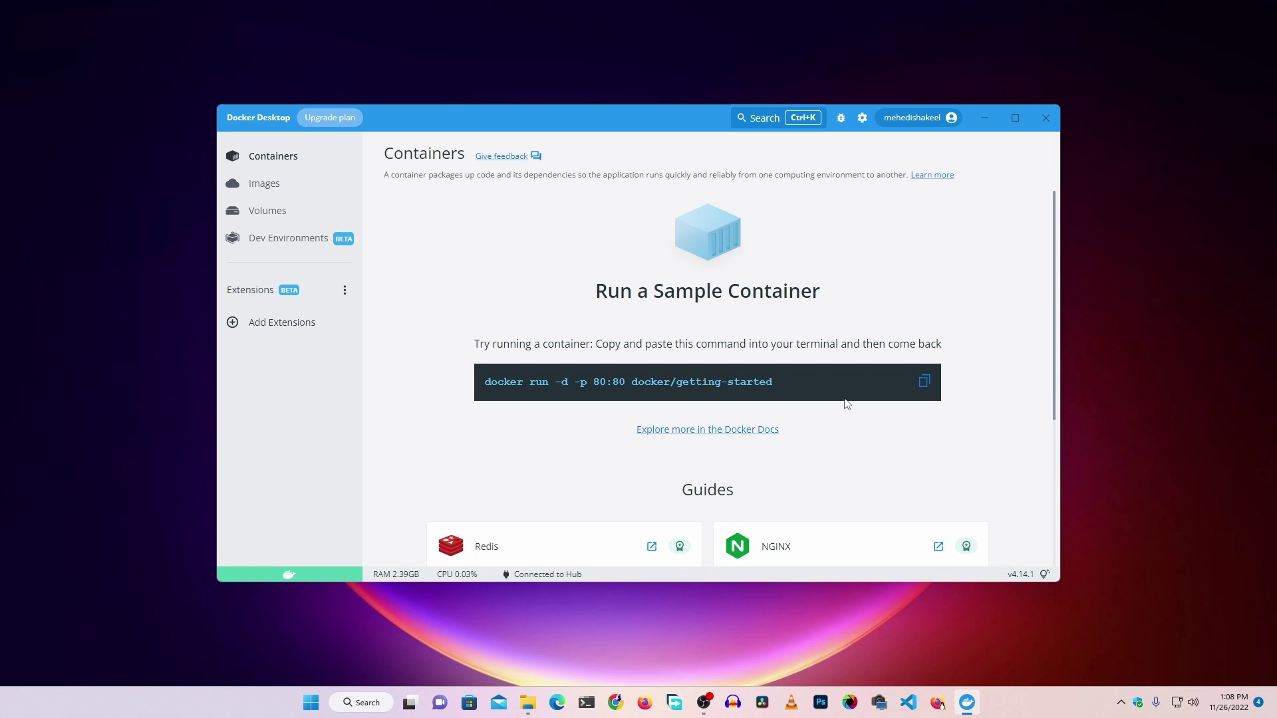
Search Docker Hub images for 'Ubuntu', pull the ubuntu image, and close the search
click(760, 119)
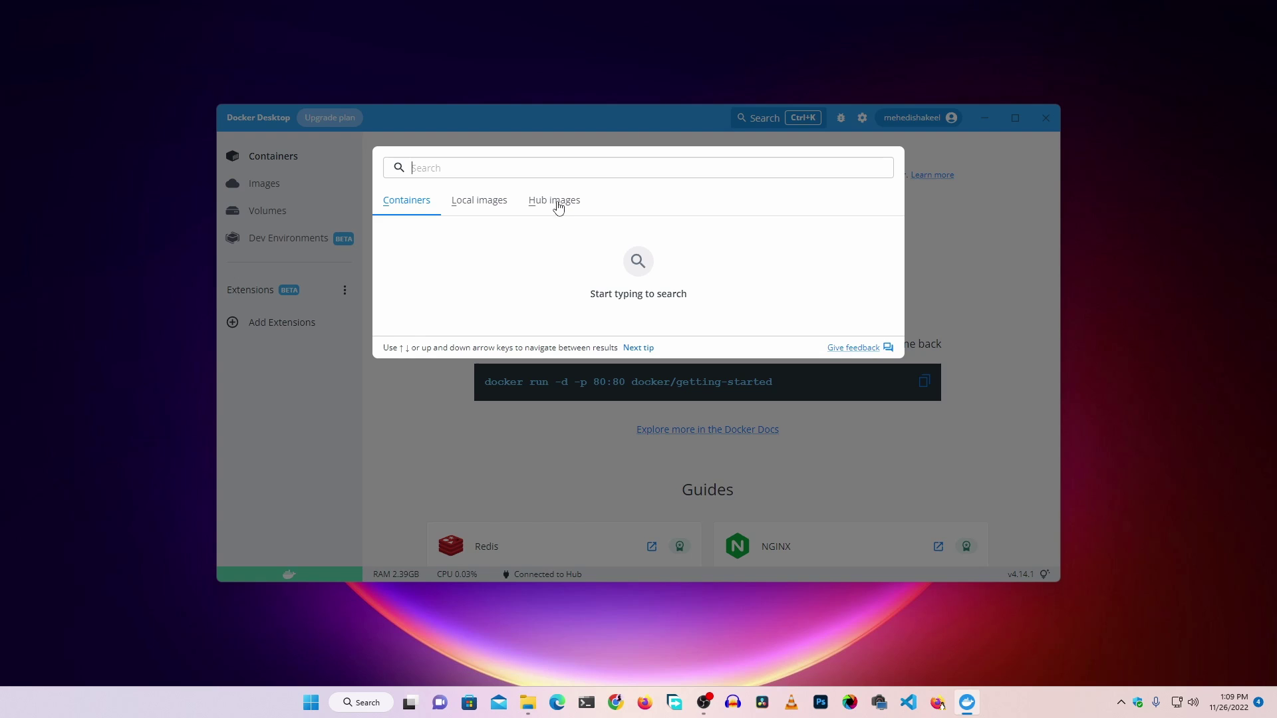
click(556, 207)
click(451, 169)
text(Ubuntu)
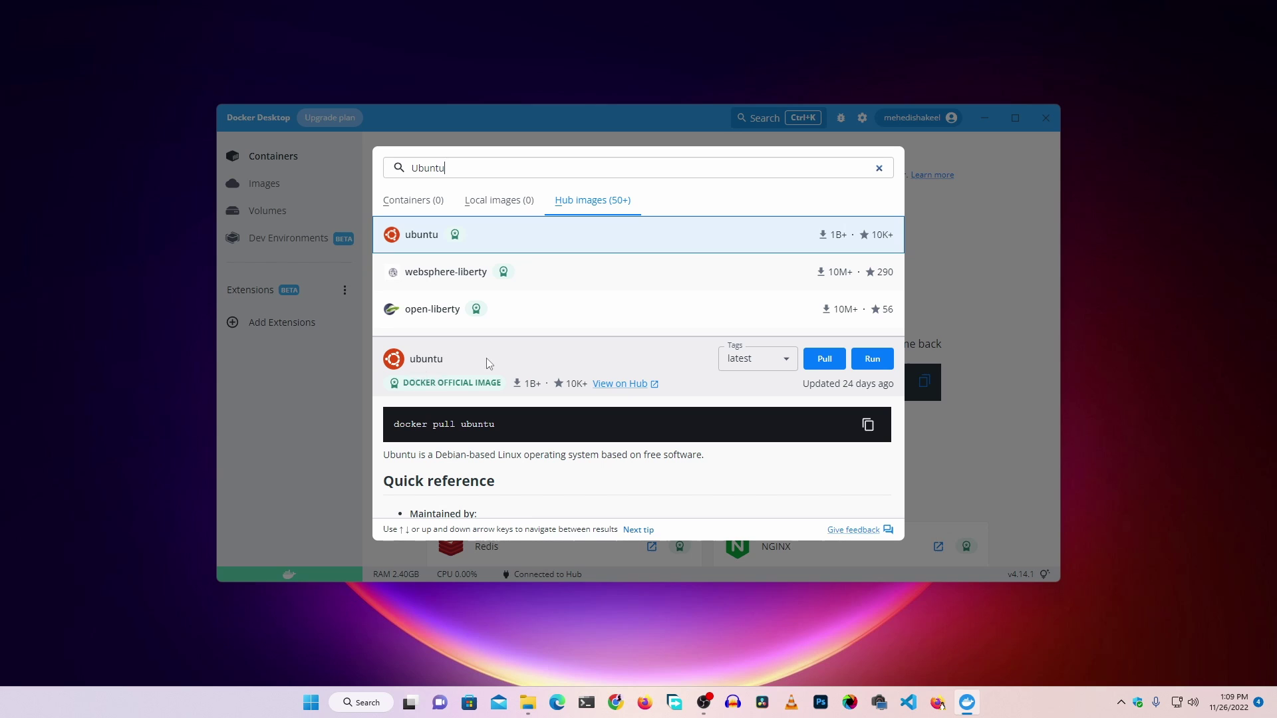
click(824, 358)
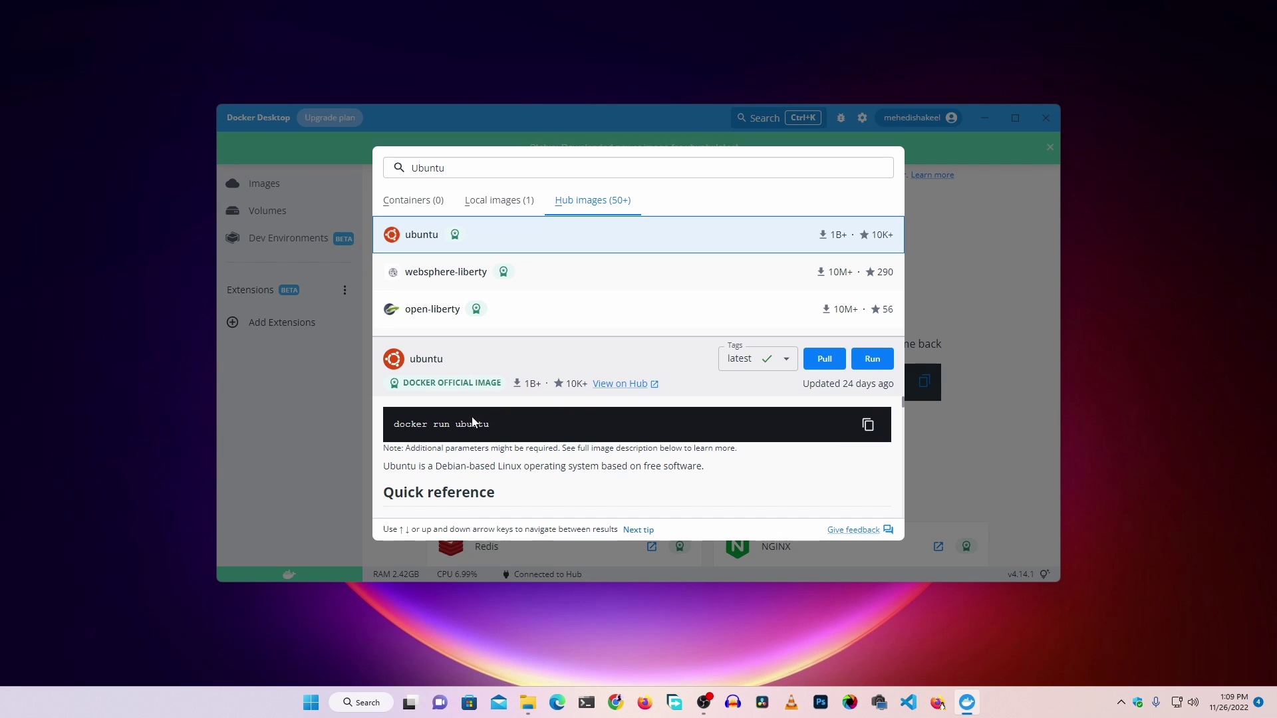
click(992, 419)
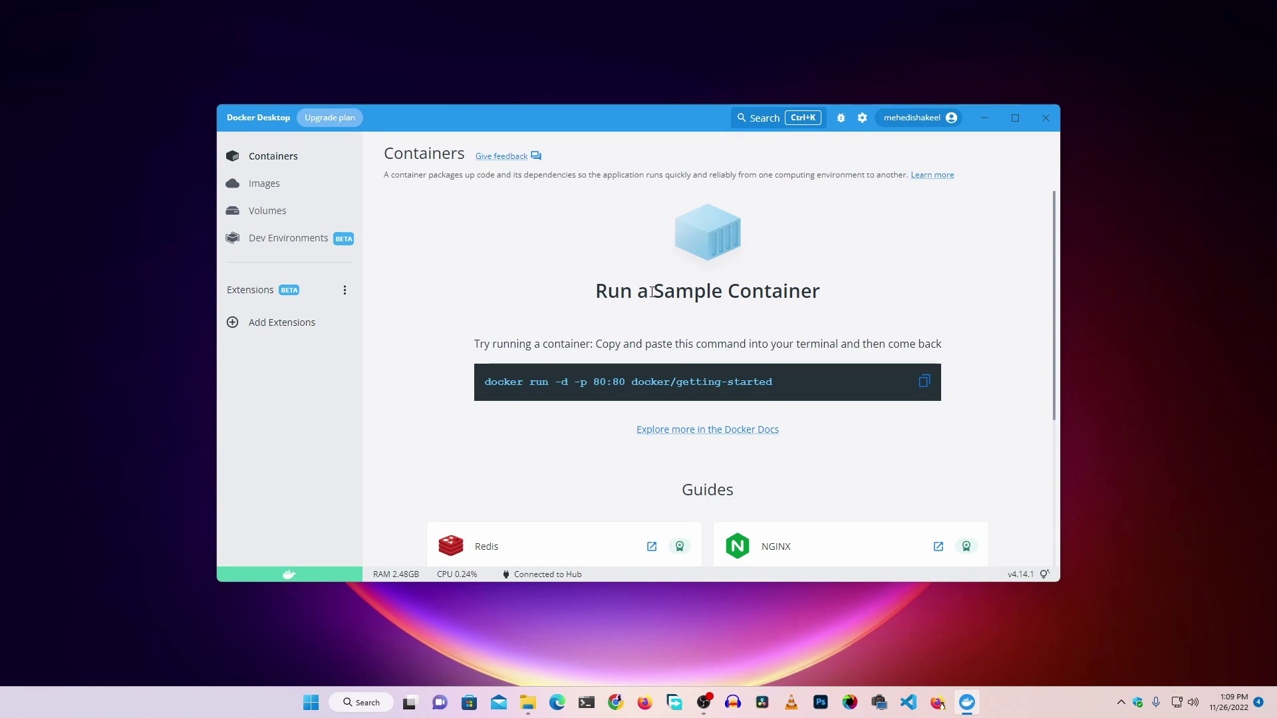
Select both local images, docker/getting-started and ubuntu, on the Images page and delete them permanently
click(261, 187)
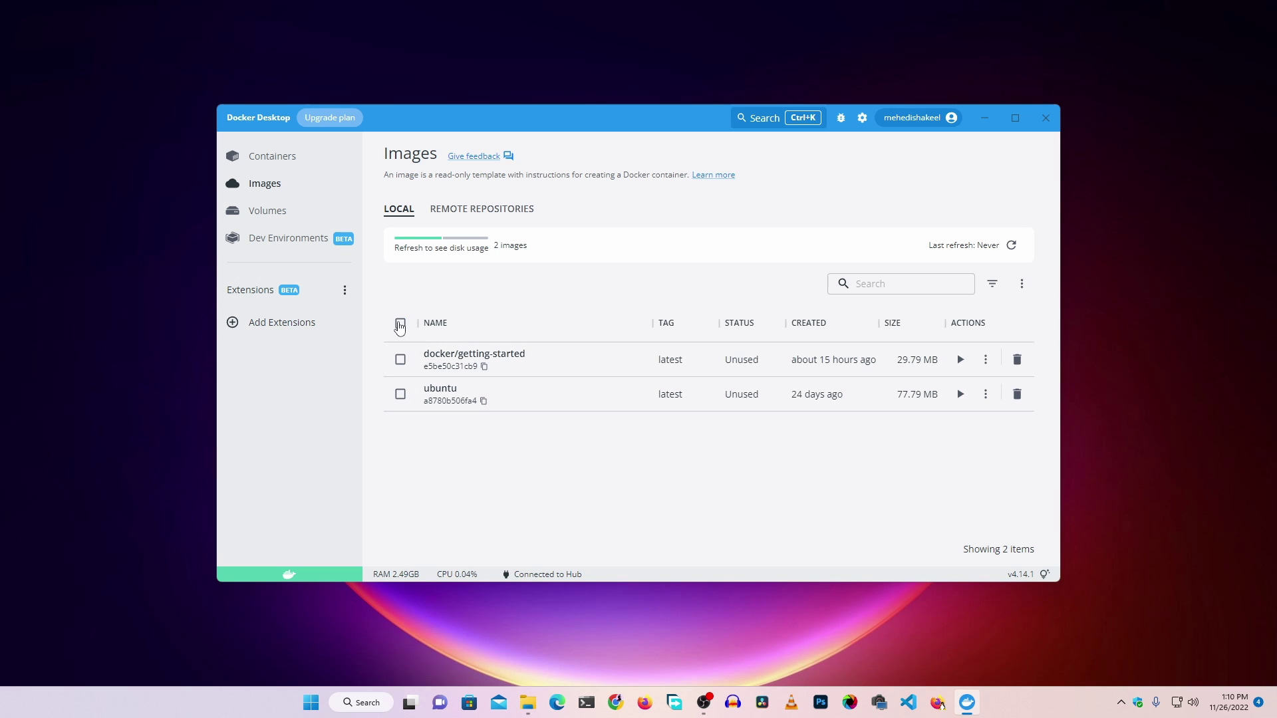
click(399, 325)
click(404, 286)
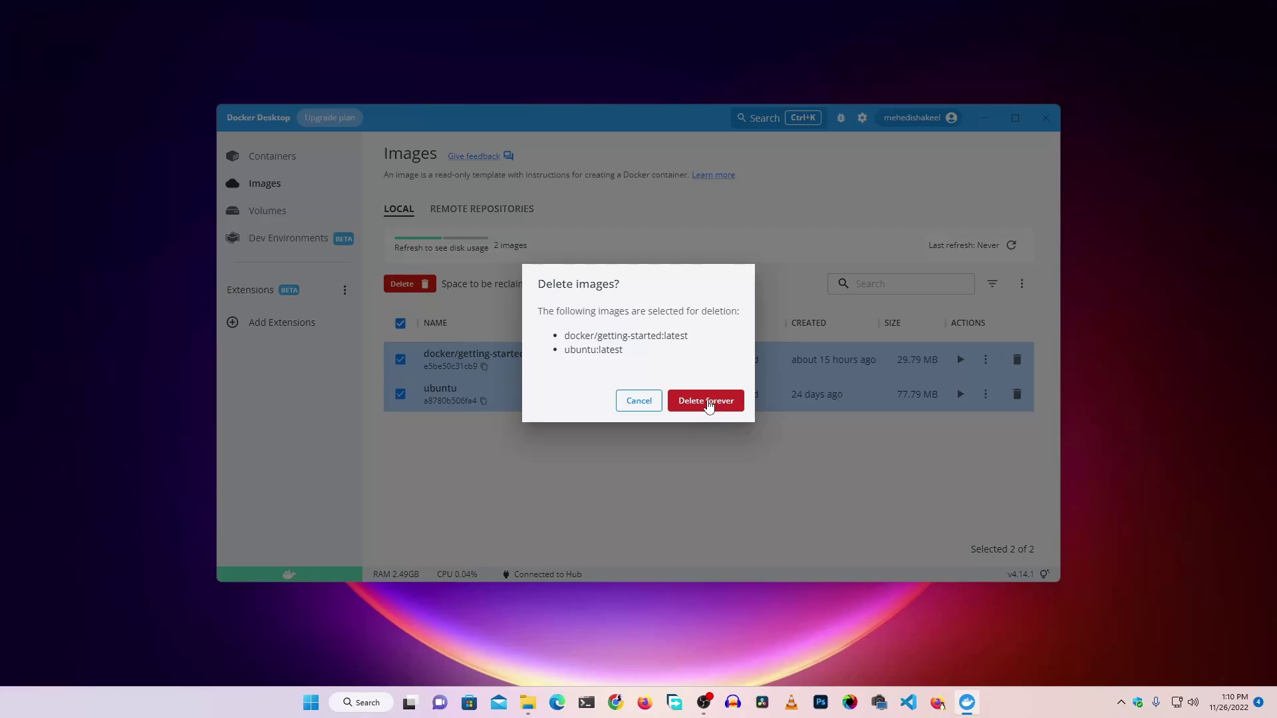
click(706, 401)
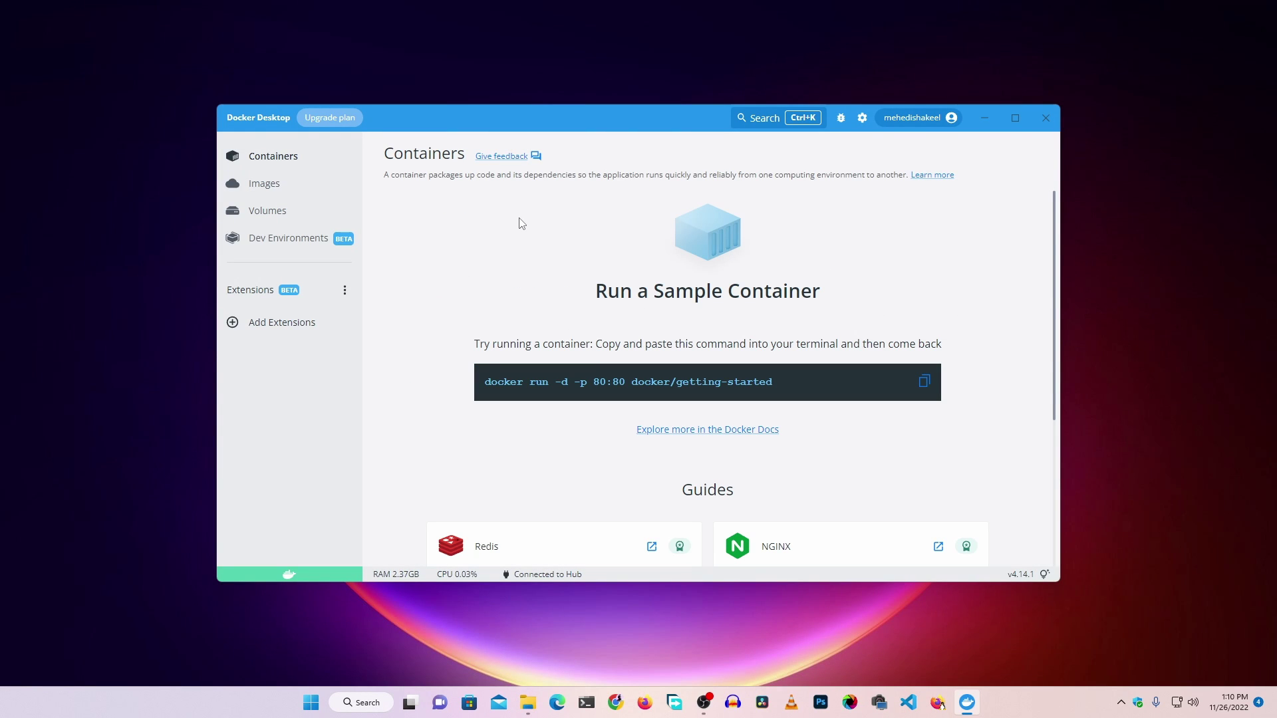